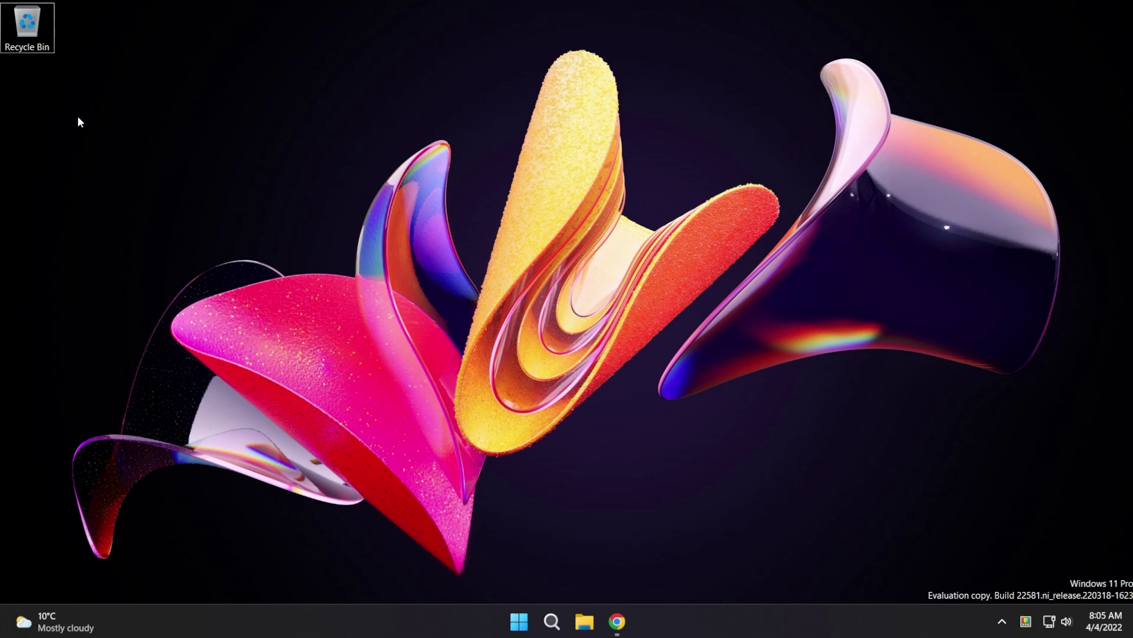
Step: Refresh the Windows 11 desktop from its context menu and with F5
right_click(320, 109)
click(367, 174)
right_click(235, 146)
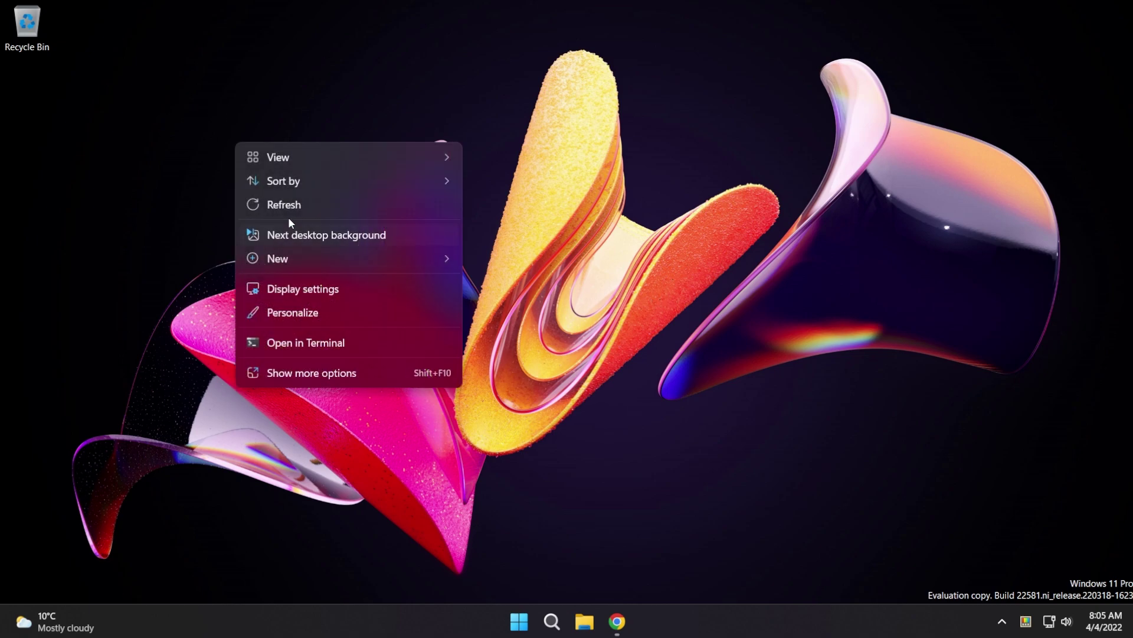
click(289, 210)
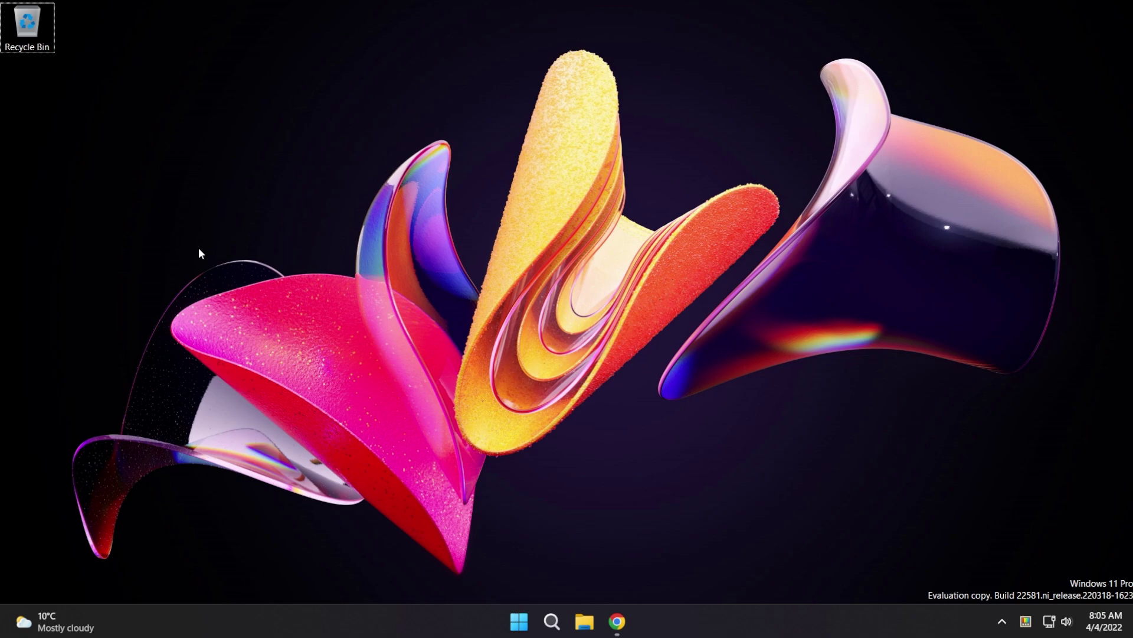
key(F5)
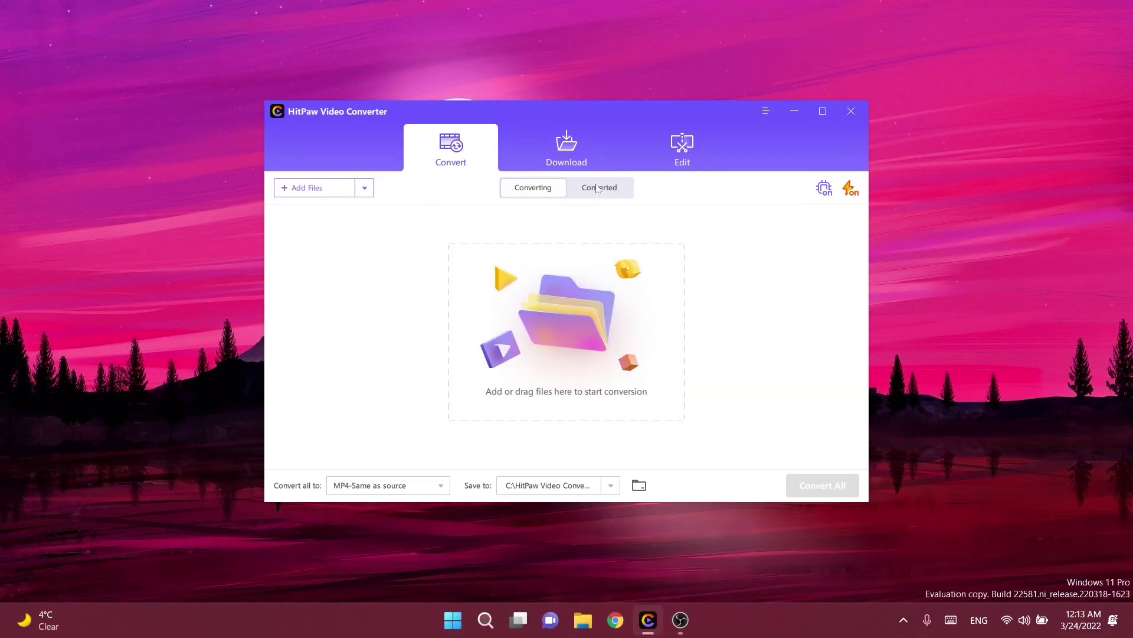
Step: Tour the Download section's finished and in-progress lists and the Edit tools
click(572, 155)
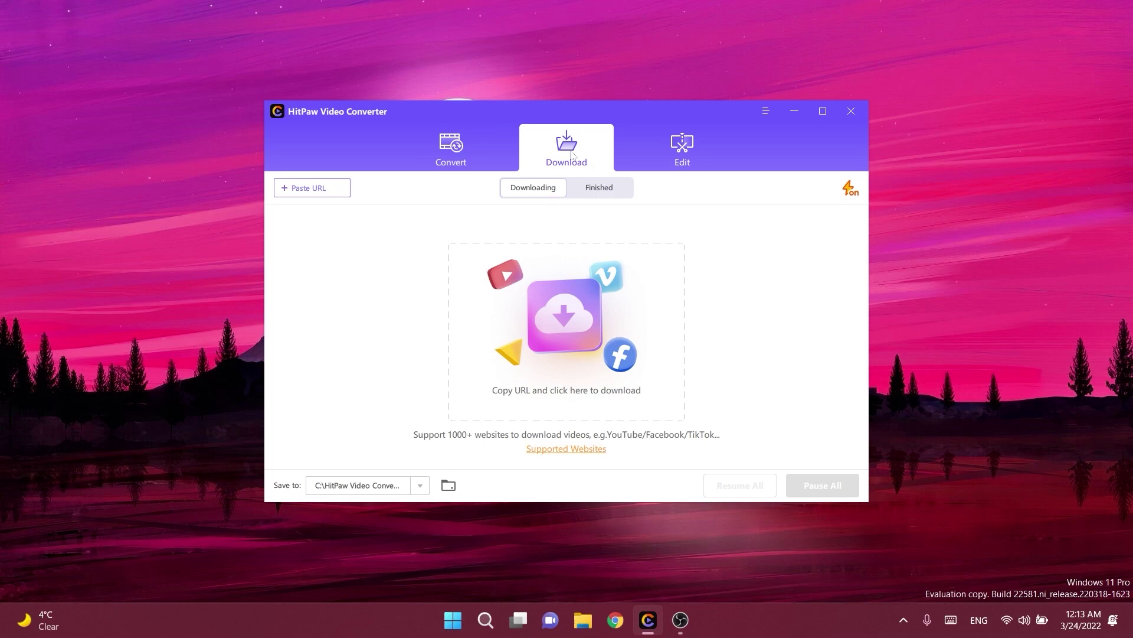
click(596, 190)
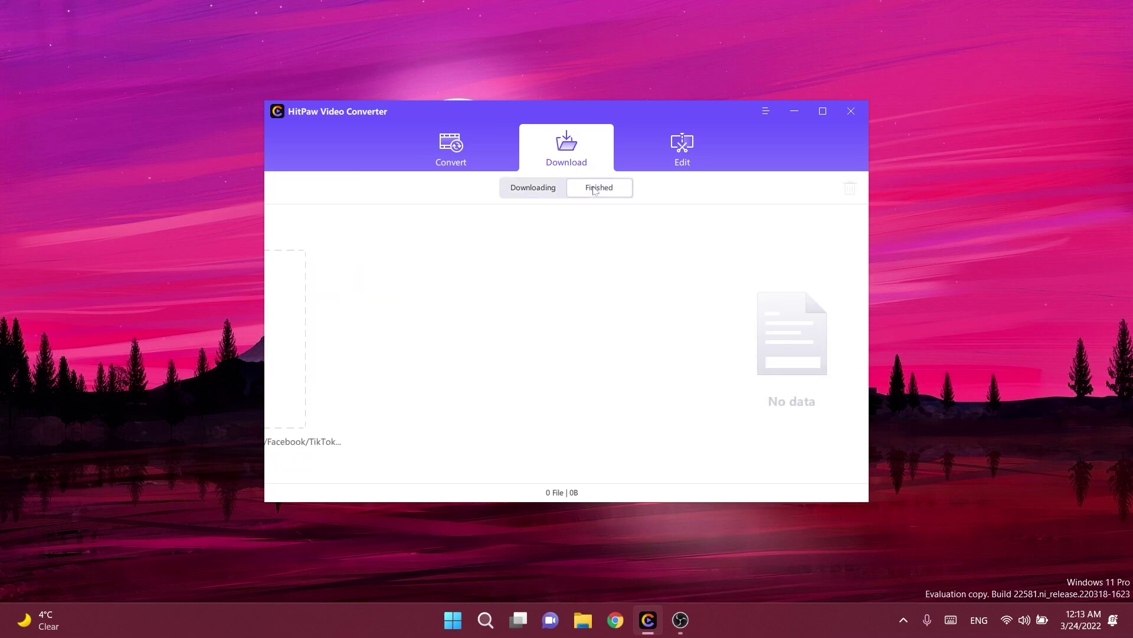
click(537, 189)
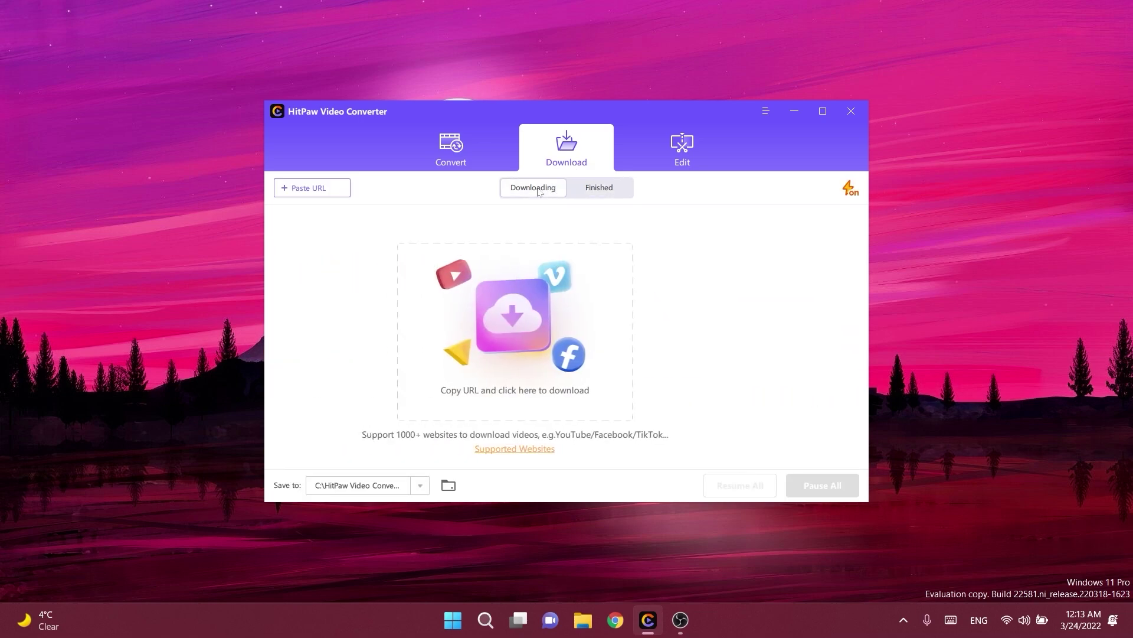
click(660, 161)
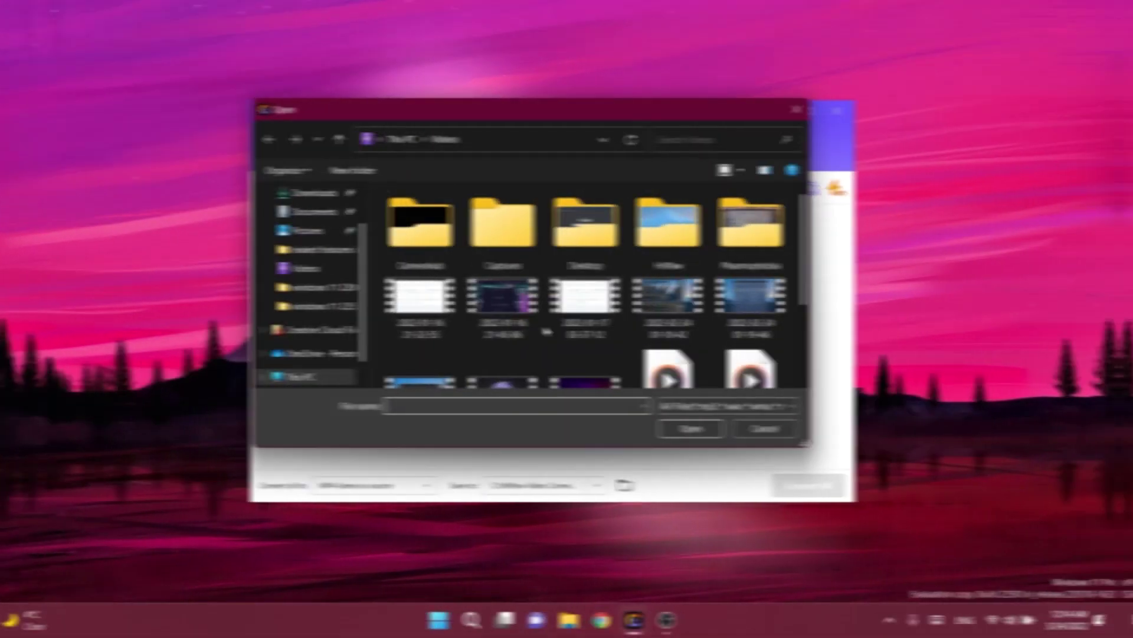
click(434, 301)
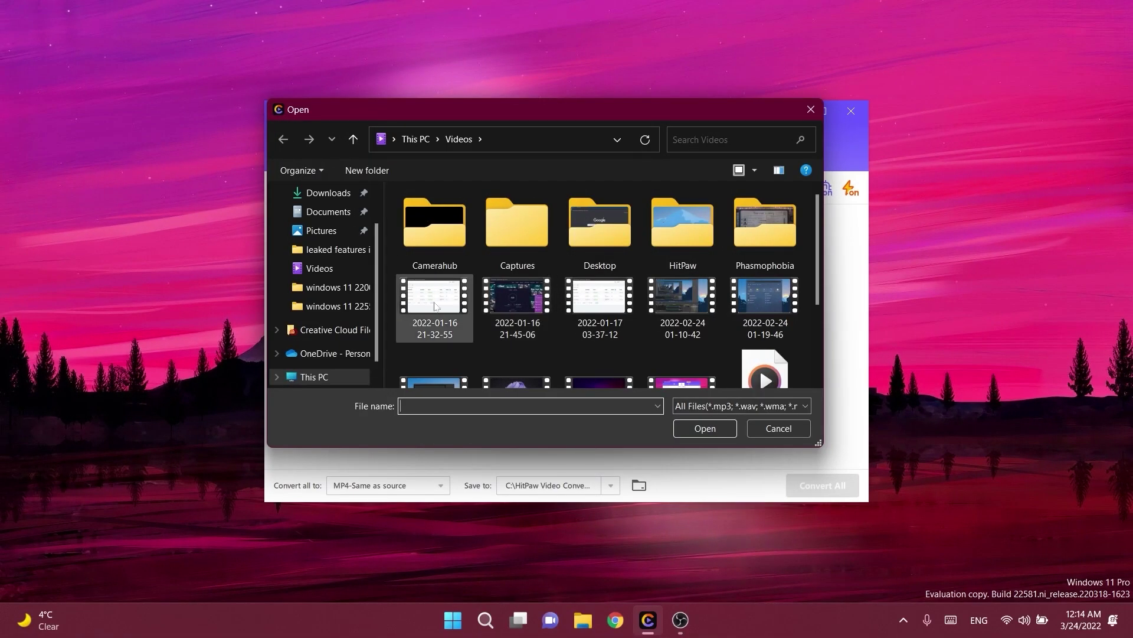
click(699, 428)
click(735, 275)
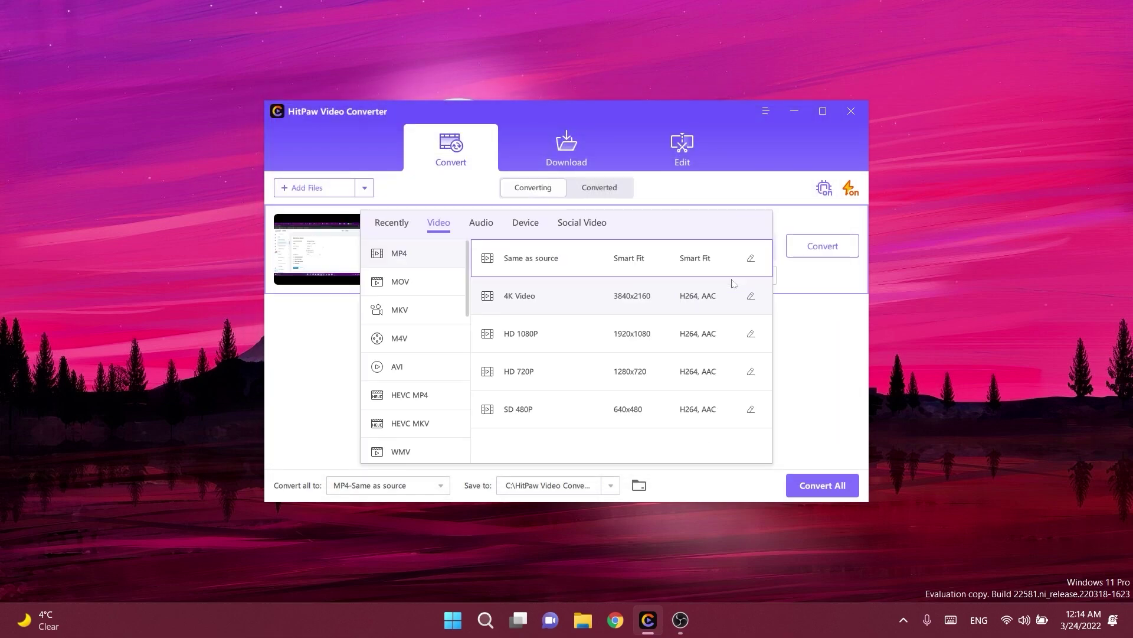
click(426, 287)
scroll(416, 354, down, 2)
click(549, 296)
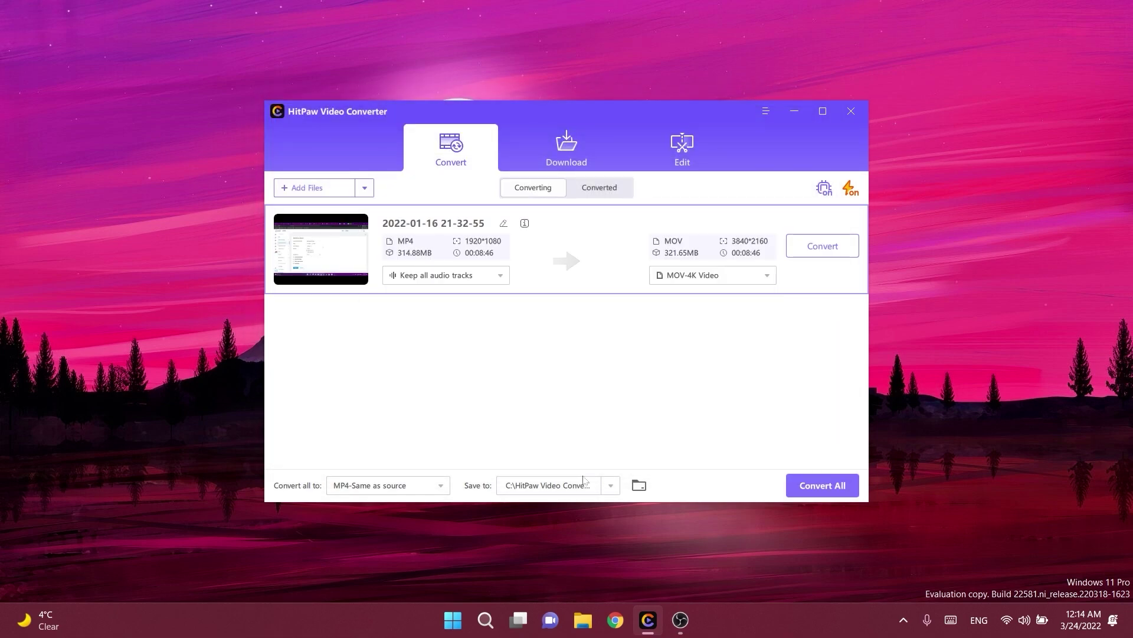
Step: Set the save location to Desktop, convert the video and check the Converted list
click(611, 485)
click(532, 466)
click(695, 427)
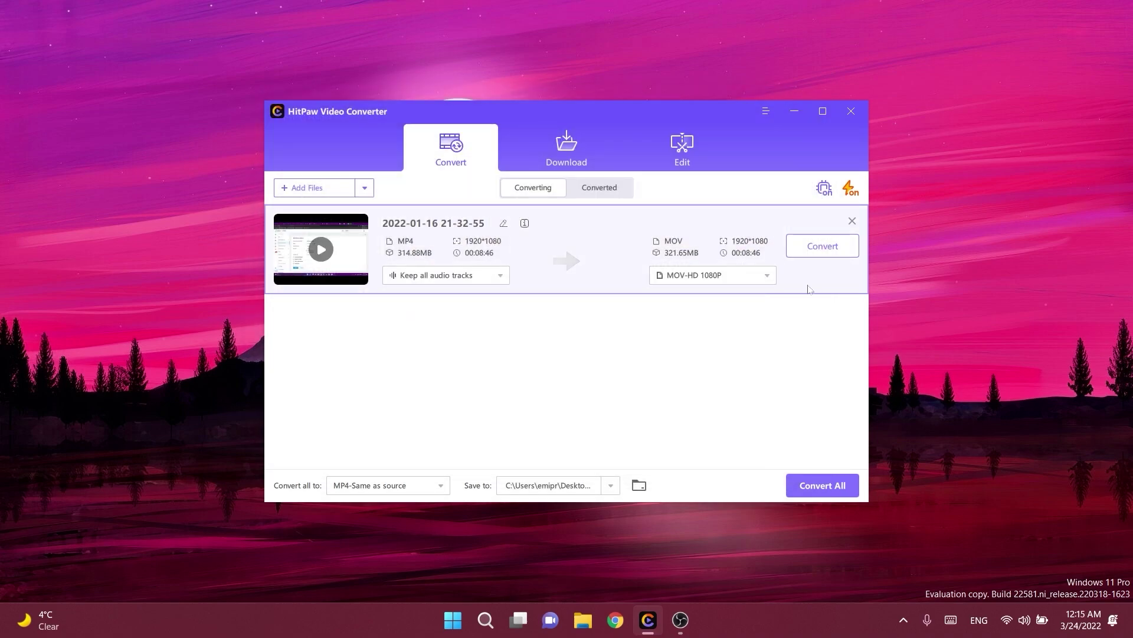
click(822, 246)
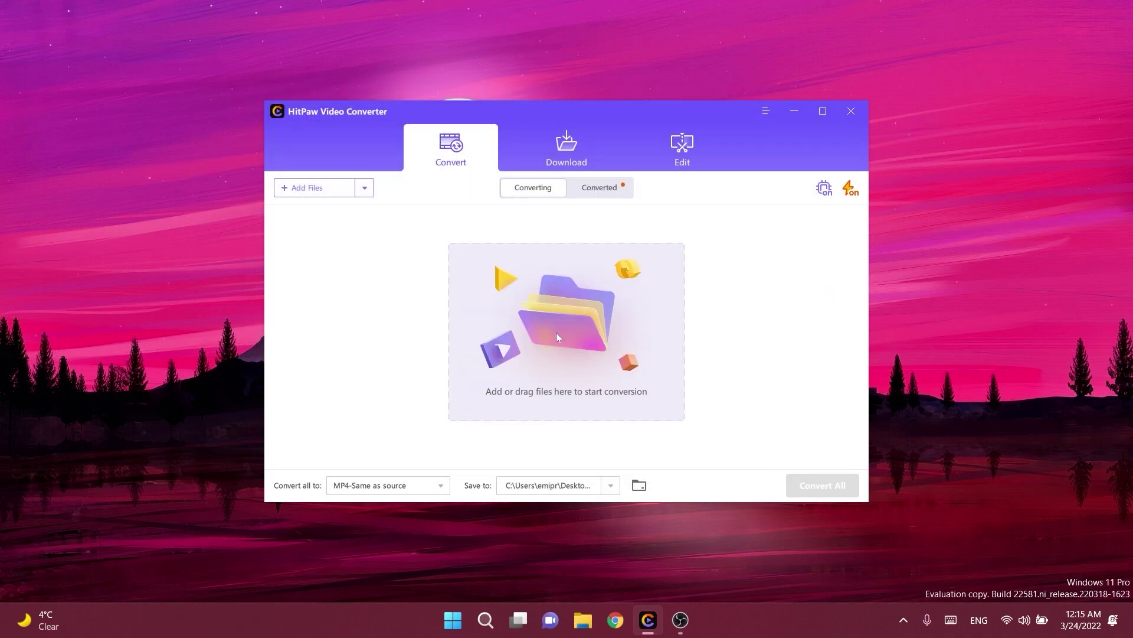
click(608, 188)
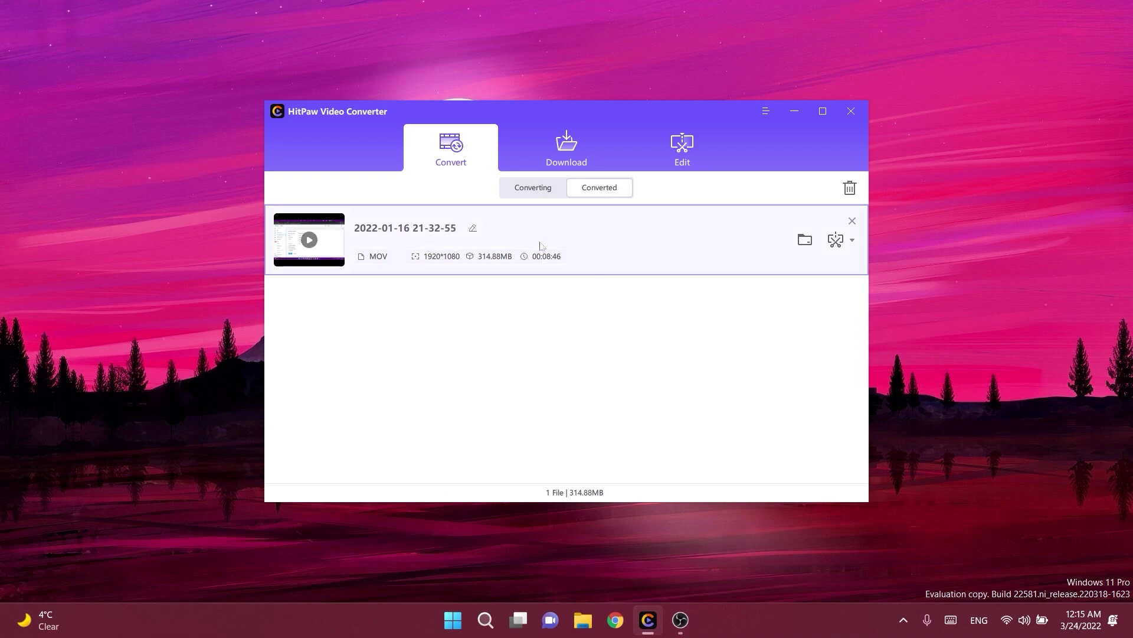
click(534, 188)
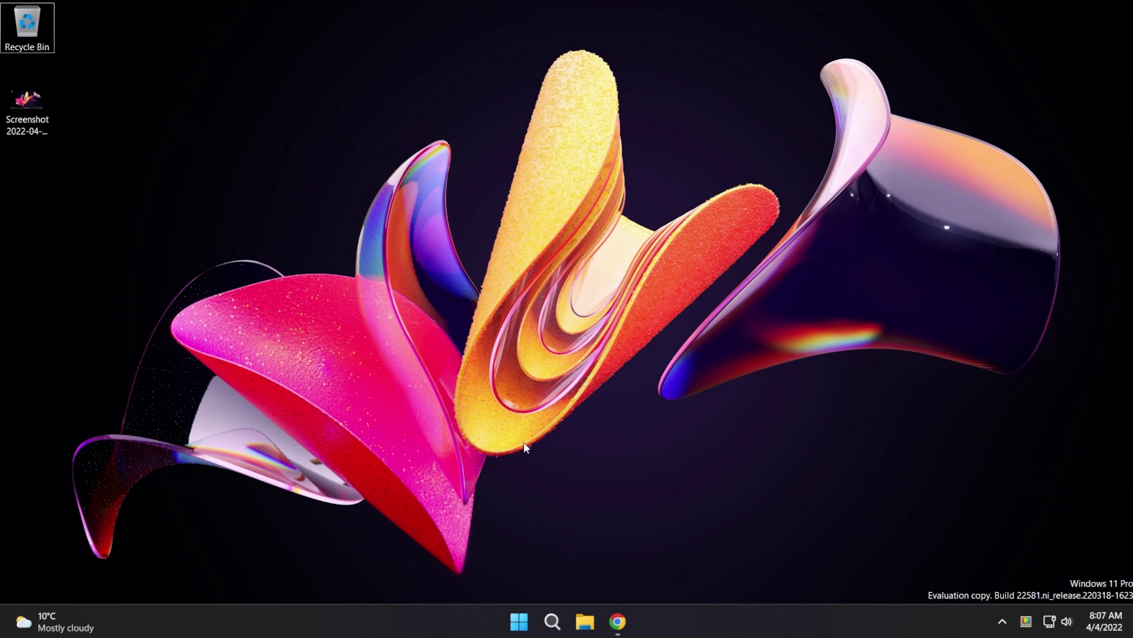
Step: Download the NoDrawFocusRectW11 repository as a ZIP from GitHub and hide the browser
click(617, 621)
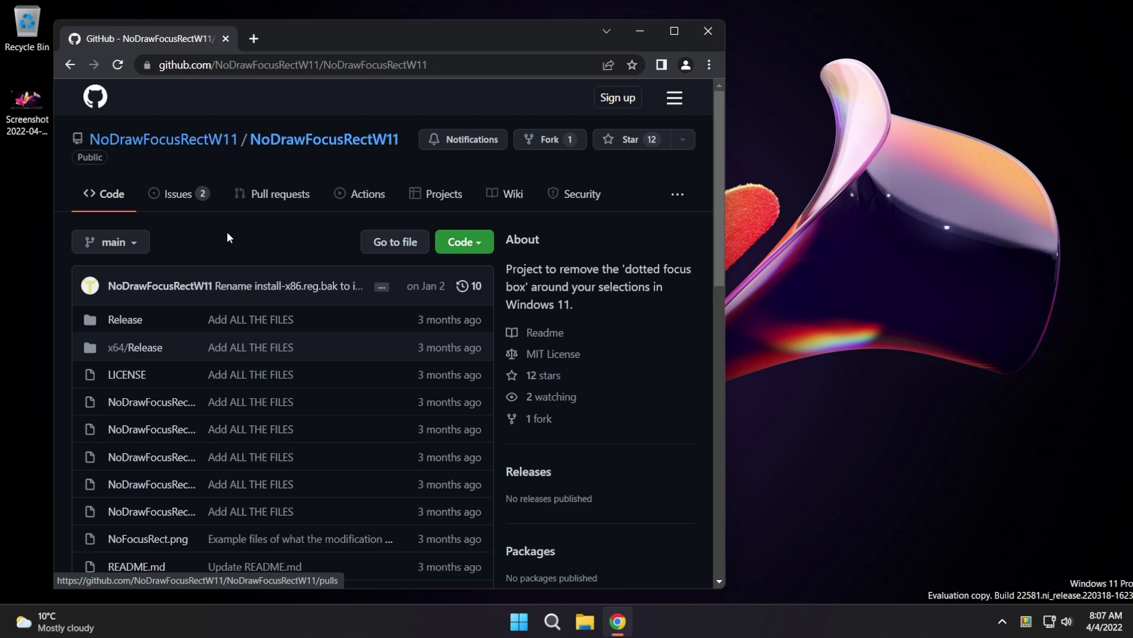
scroll(227, 236, down, 5)
scroll(228, 236, down, 3)
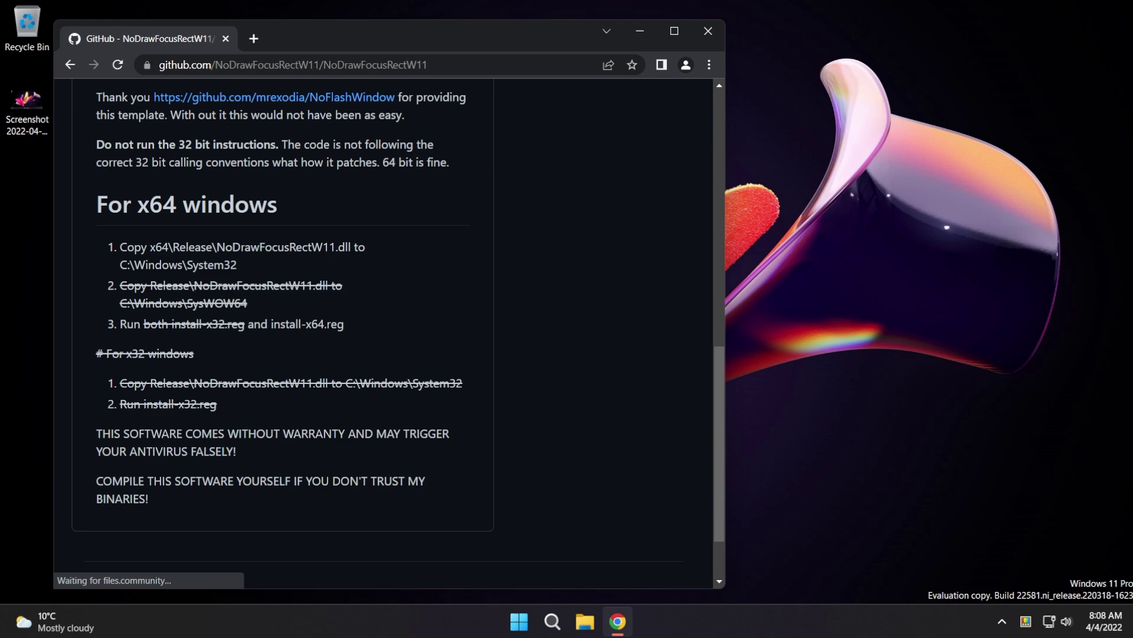
scroll(252, 264, down, 1)
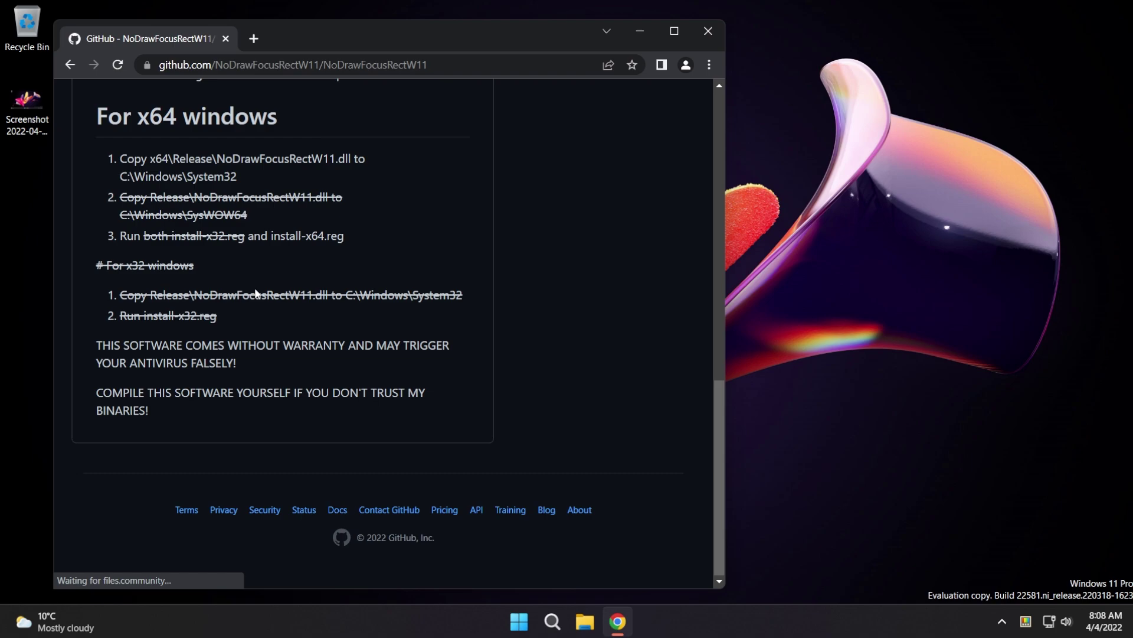
scroll(254, 288, up, 4)
scroll(255, 288, up, 1)
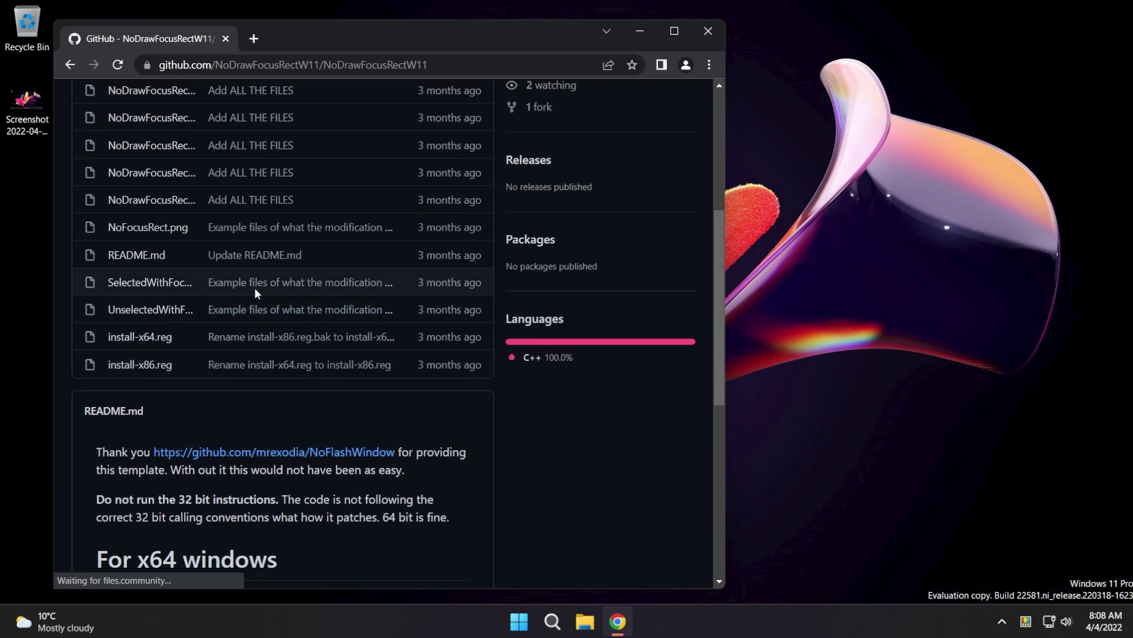
scroll(253, 288, up, 3)
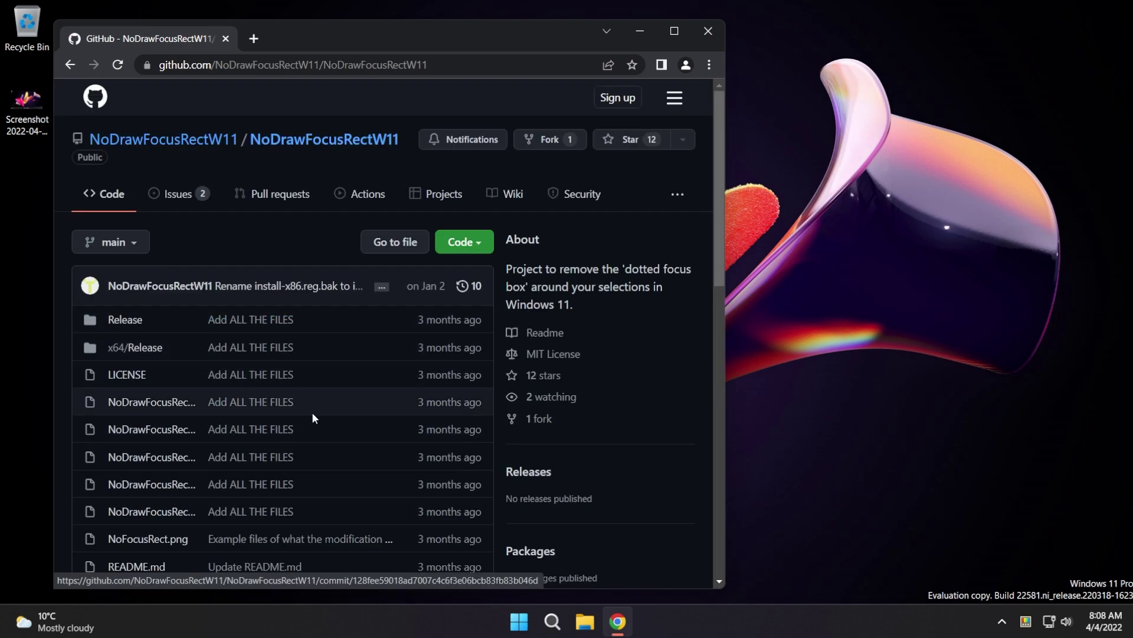
click(465, 243)
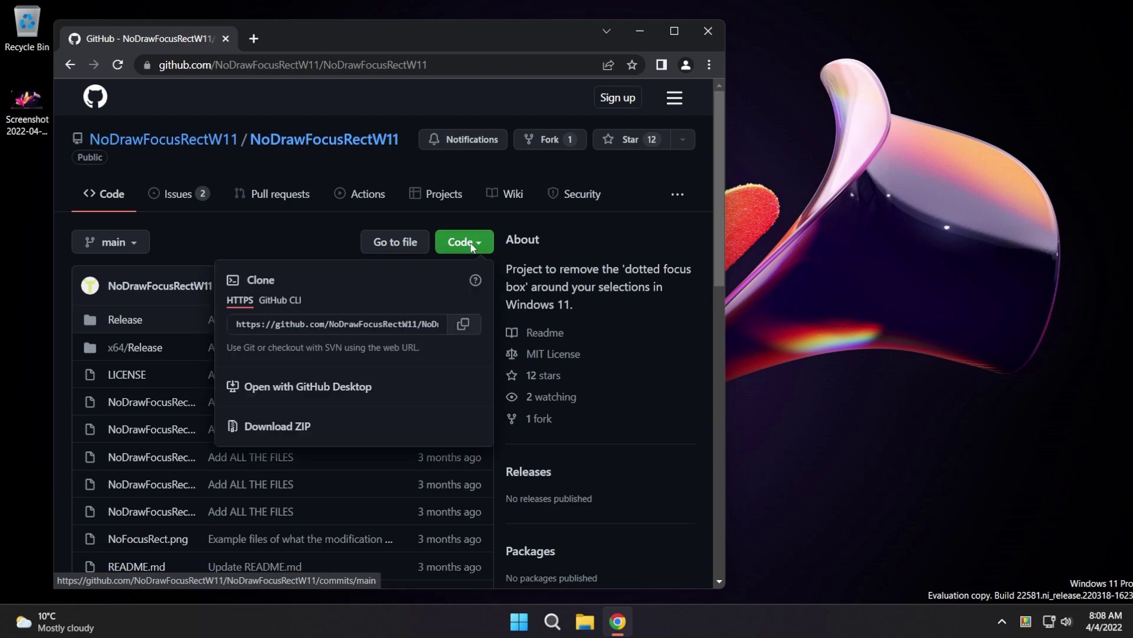
click(285, 432)
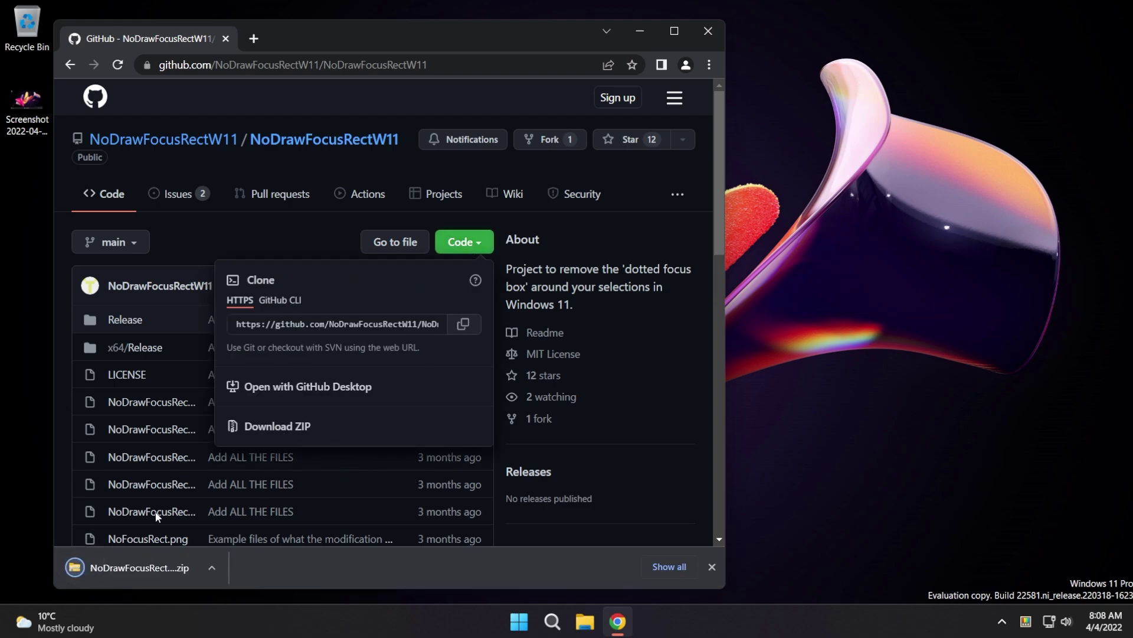
click(639, 31)
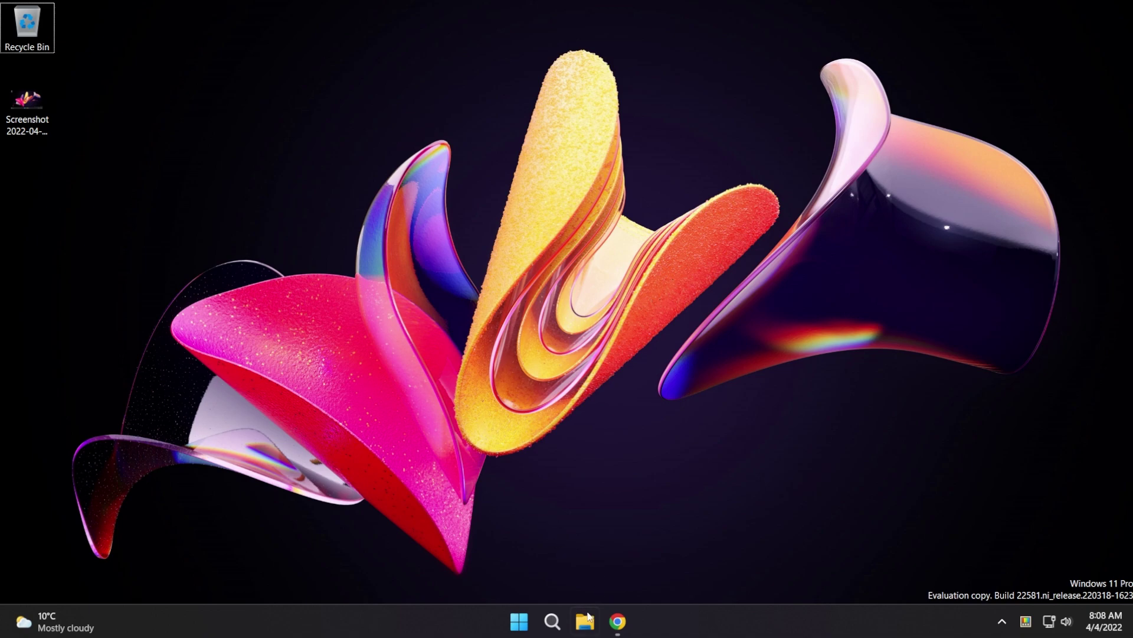
Step: Extract the downloaded ZIP to the default NoDrawFocusRectW11-main folder on the desktop
right_click(247, 176)
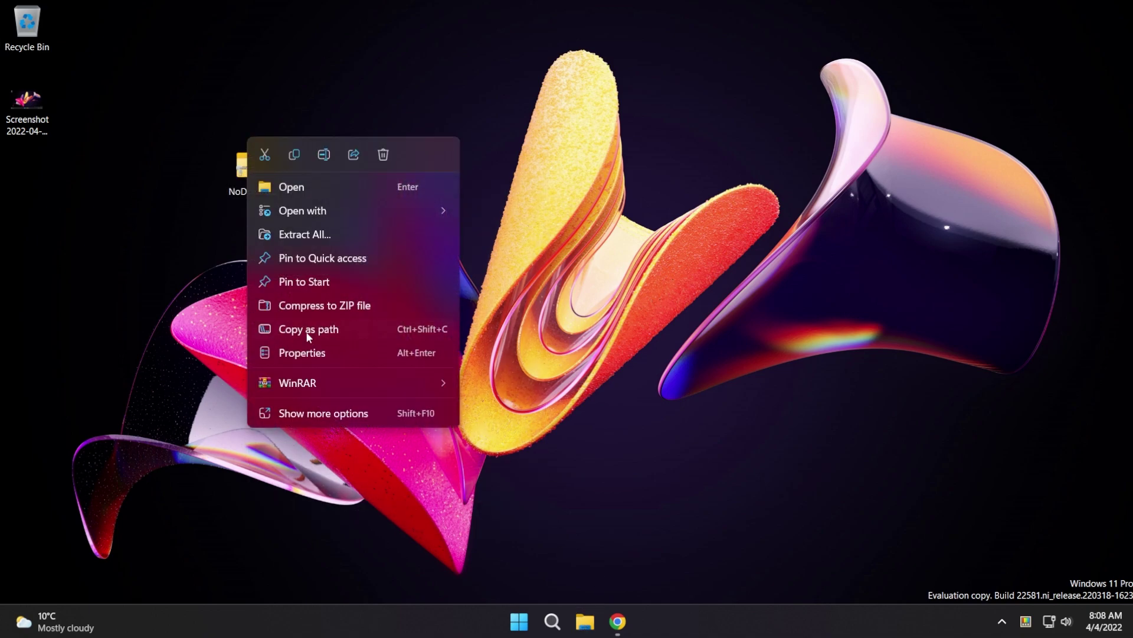
click(334, 235)
click(669, 458)
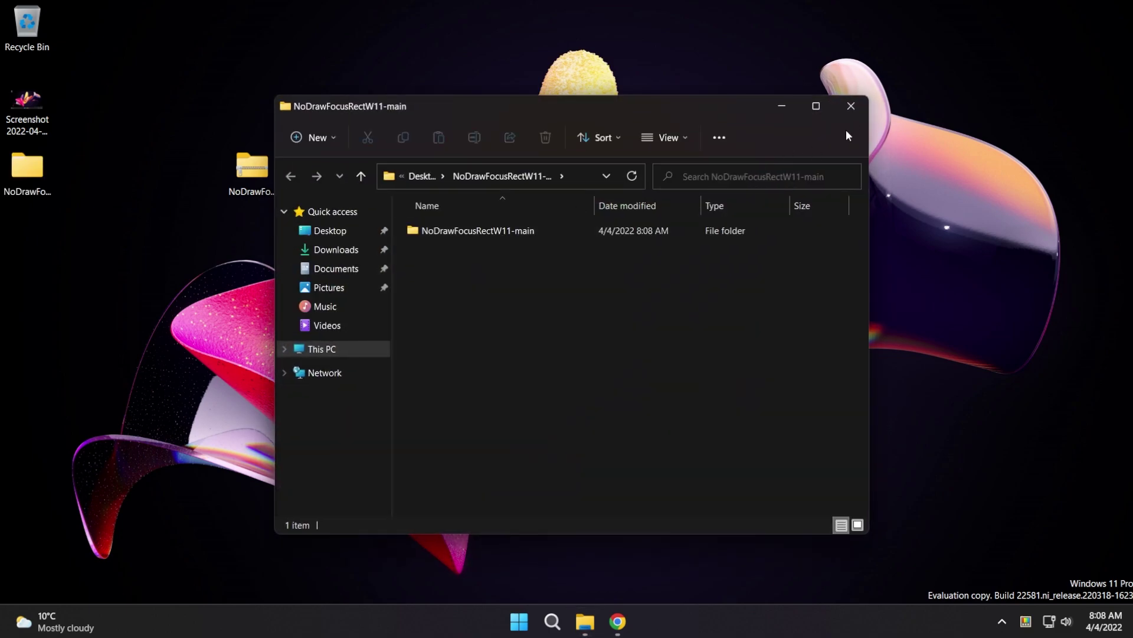
click(851, 106)
drag(27, 165, 241, 240)
Step: Browse into NoDrawFocusRectW11-main > x64 > Release
double_click(242, 239)
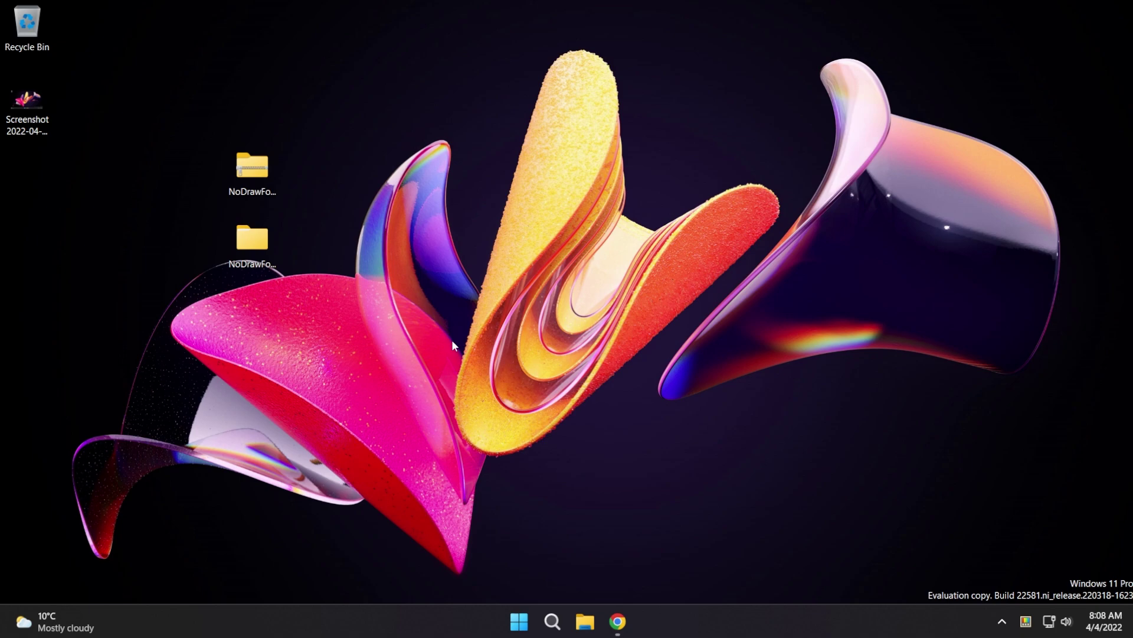
double_click(447, 230)
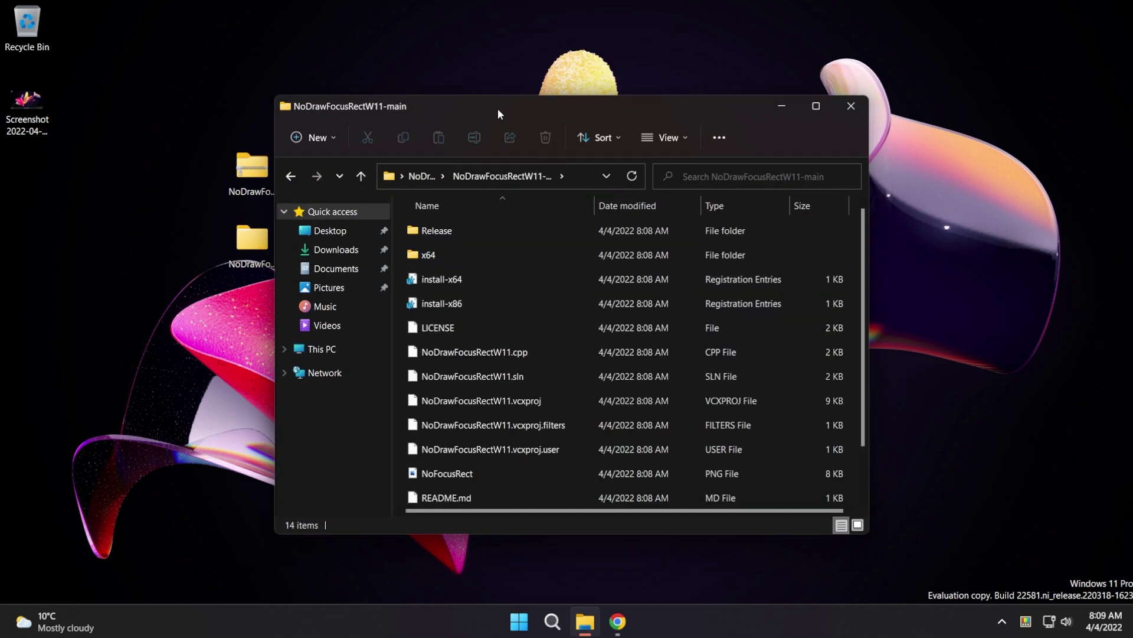
drag(498, 109, 654, 83)
click(614, 229)
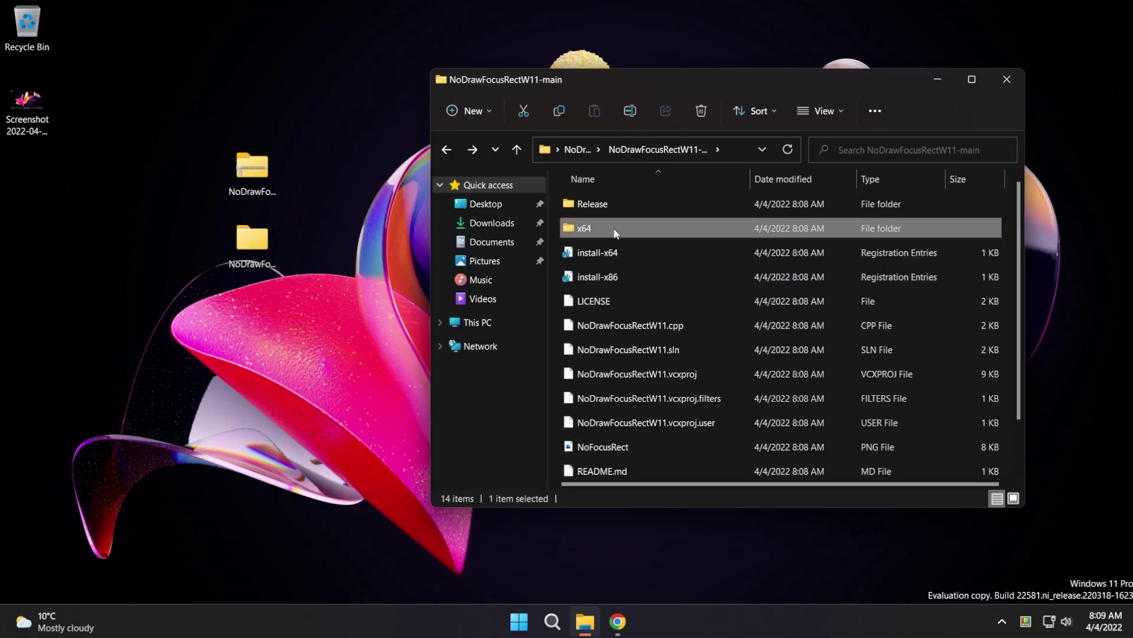
double_click(614, 230)
double_click(610, 209)
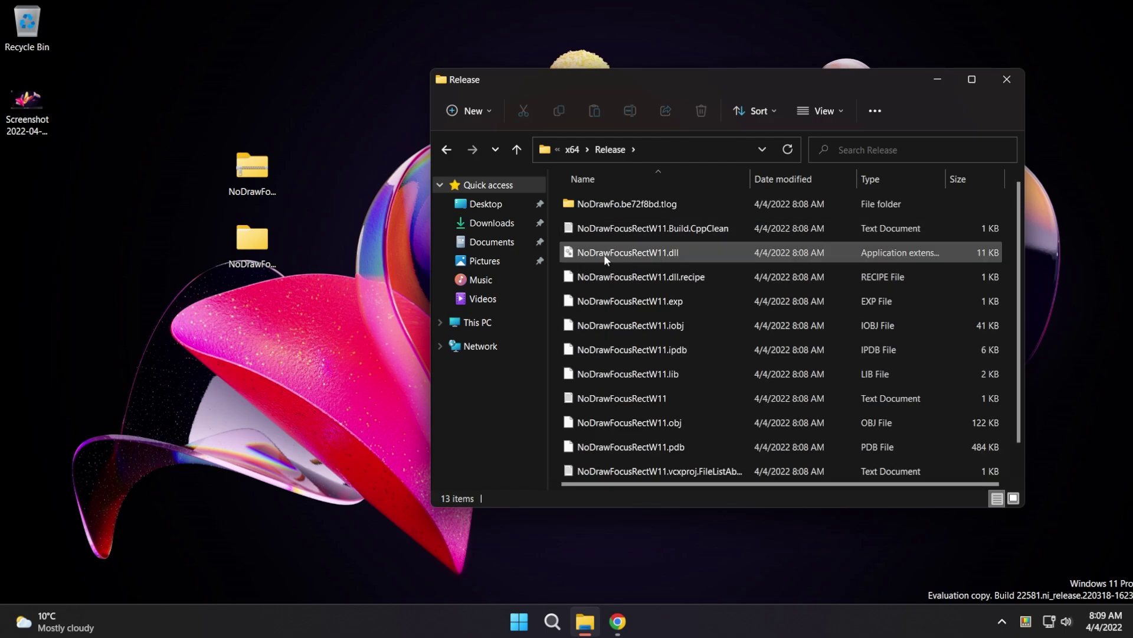
Step: Copy NoDrawFocusRectW11.dll with Ctrl+C and close the Release window
click(604, 254)
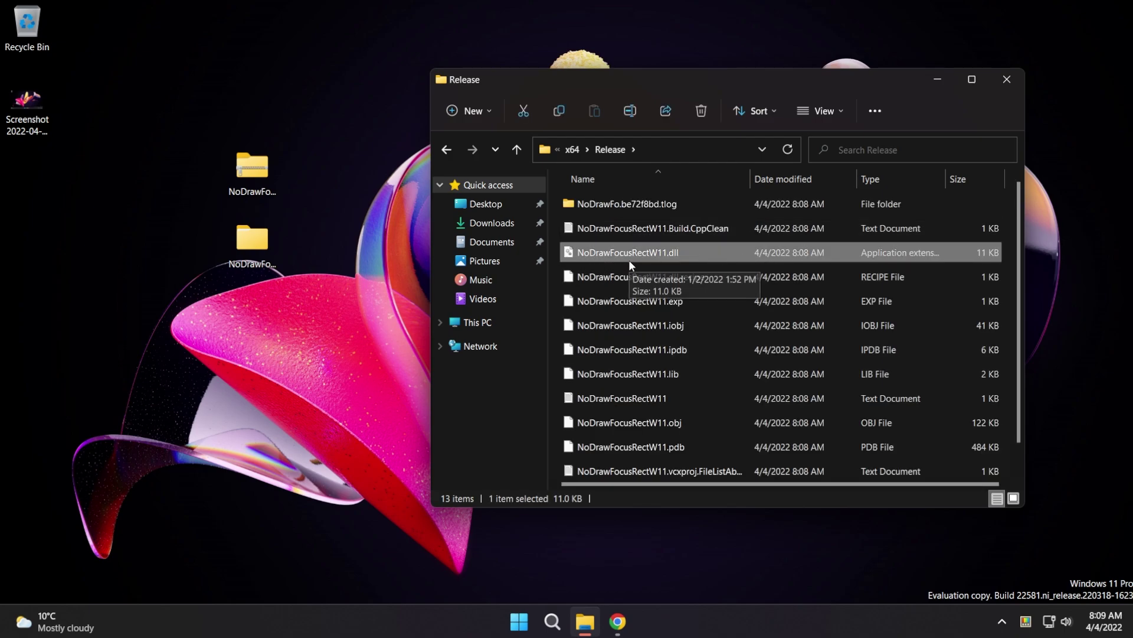
mouse_move(690, 257)
key(ctrl+c)
click(1006, 81)
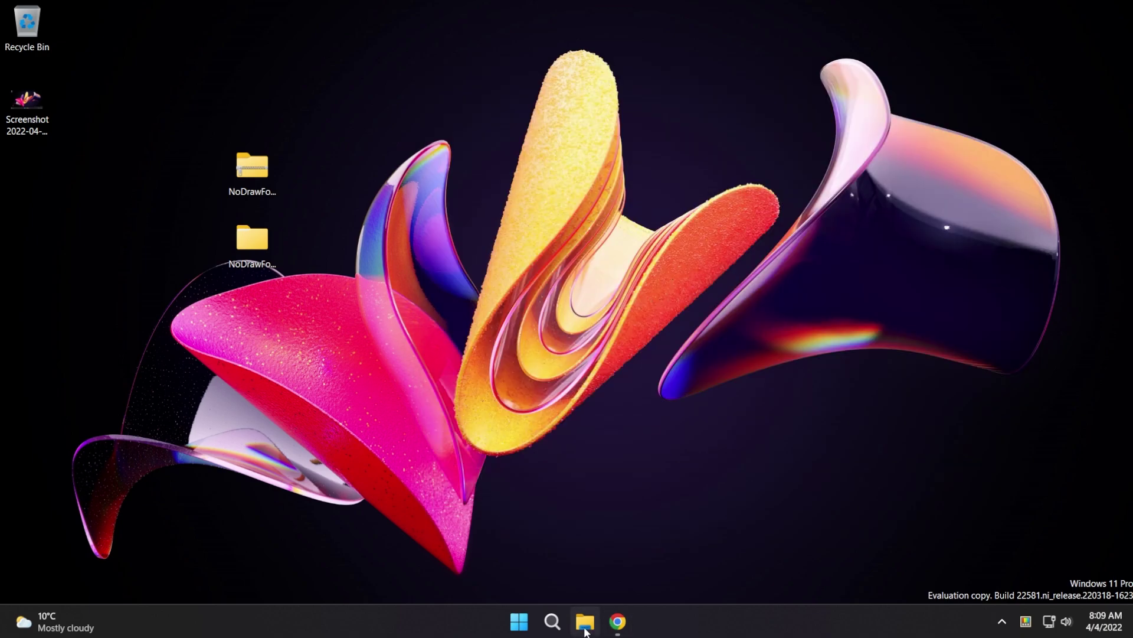
Step: Navigate a new Explorer window to This PC > Local Disk (C:) > Windows > System32
click(584, 620)
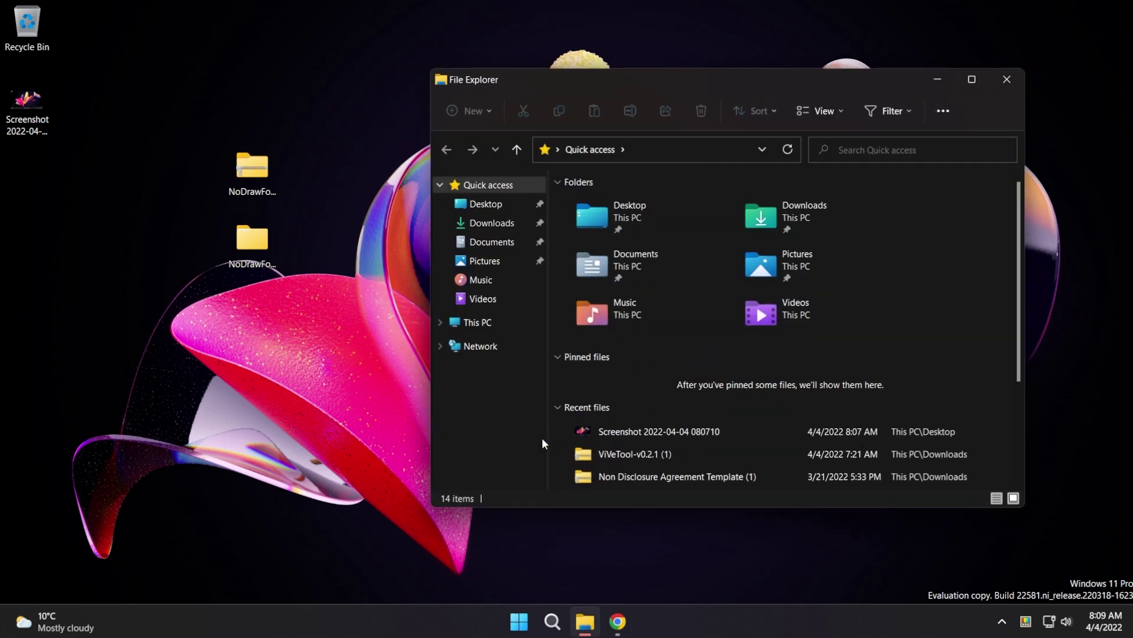
click(481, 324)
double_click(651, 367)
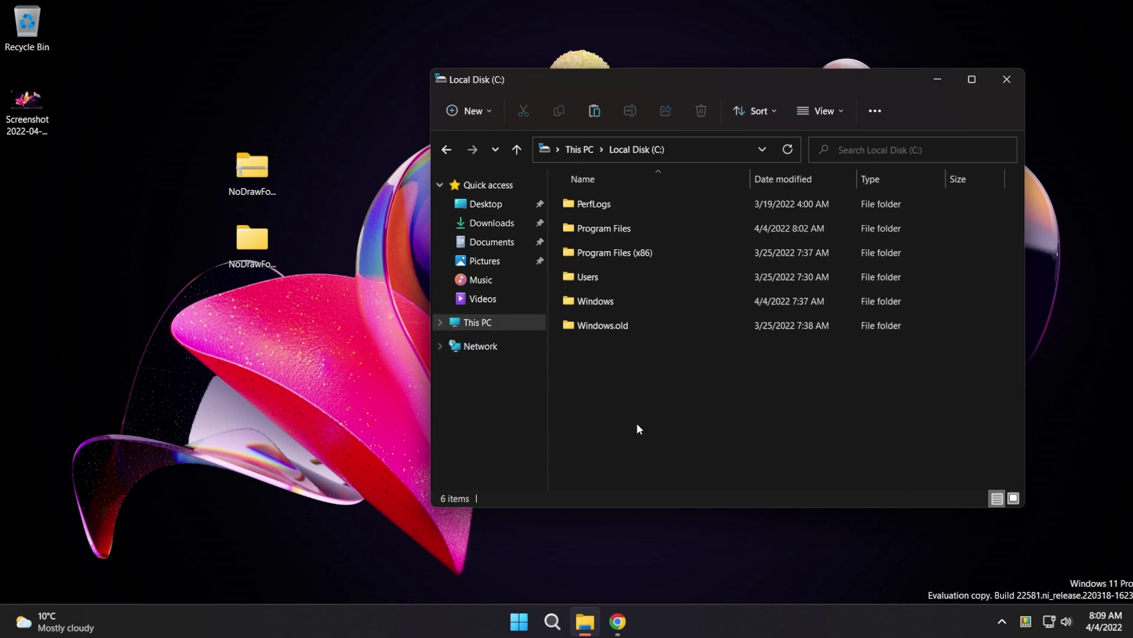
double_click(625, 299)
mouse_move(1020, 206)
mouse_down()
mouse_move(1023, 393)
mouse_move(1023, 368)
mouse_up()
click(636, 235)
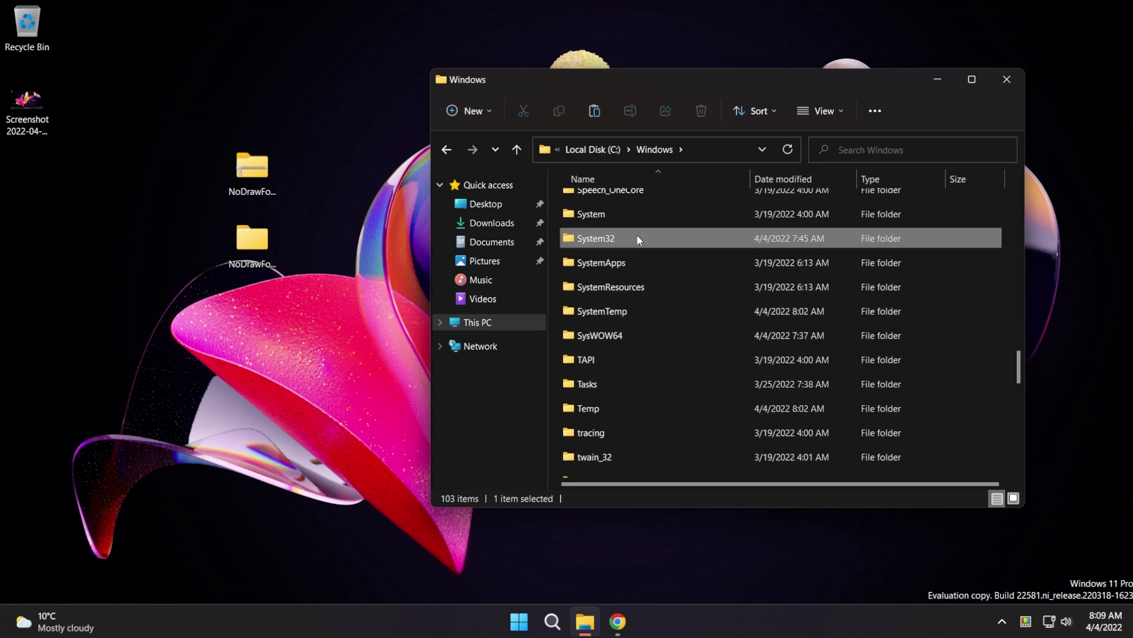
double_click(637, 235)
Step: Paste NoDrawFocusRectW11.dll into System32, granting administrator permission for the copy
drag(294, 123, 157, 325)
click(253, 177)
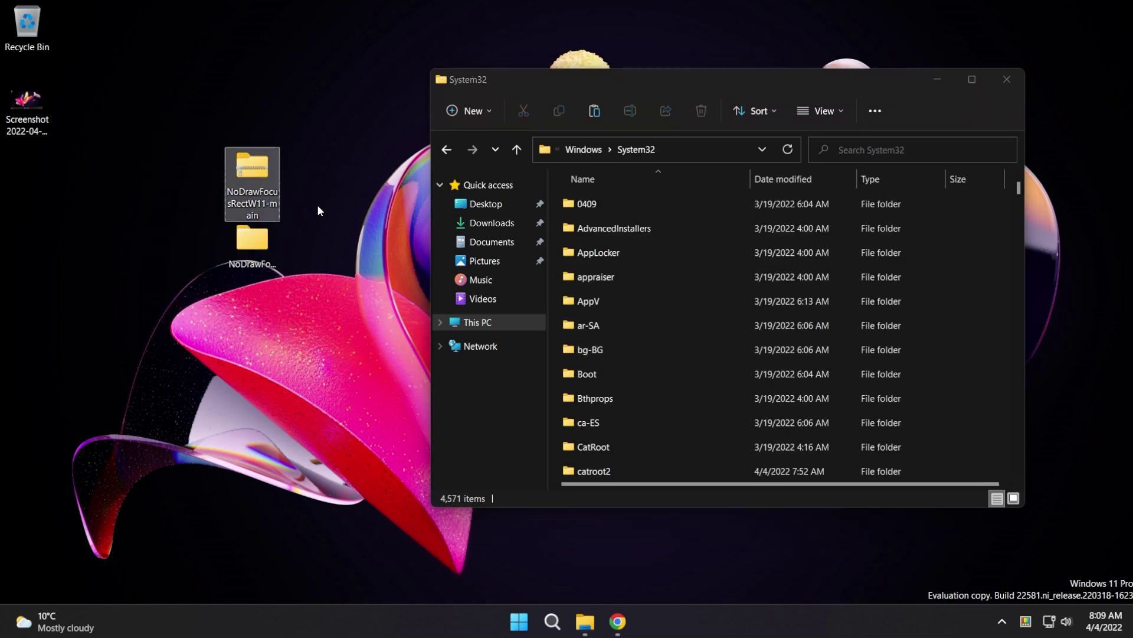
click(252, 239)
click(26, 106)
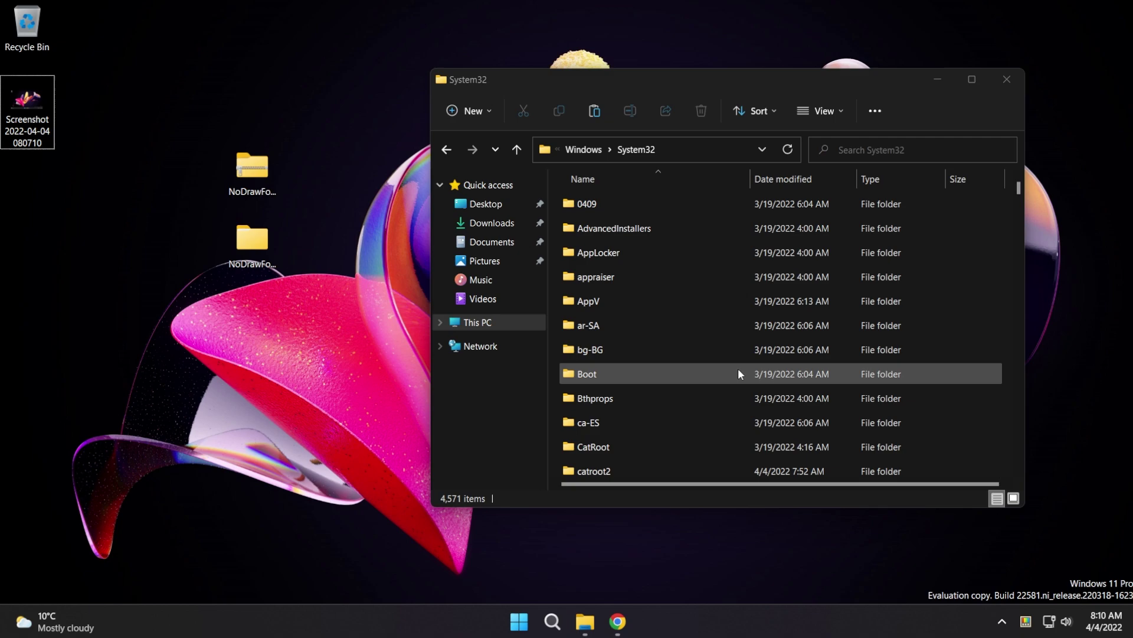
drag(761, 84, 725, 83)
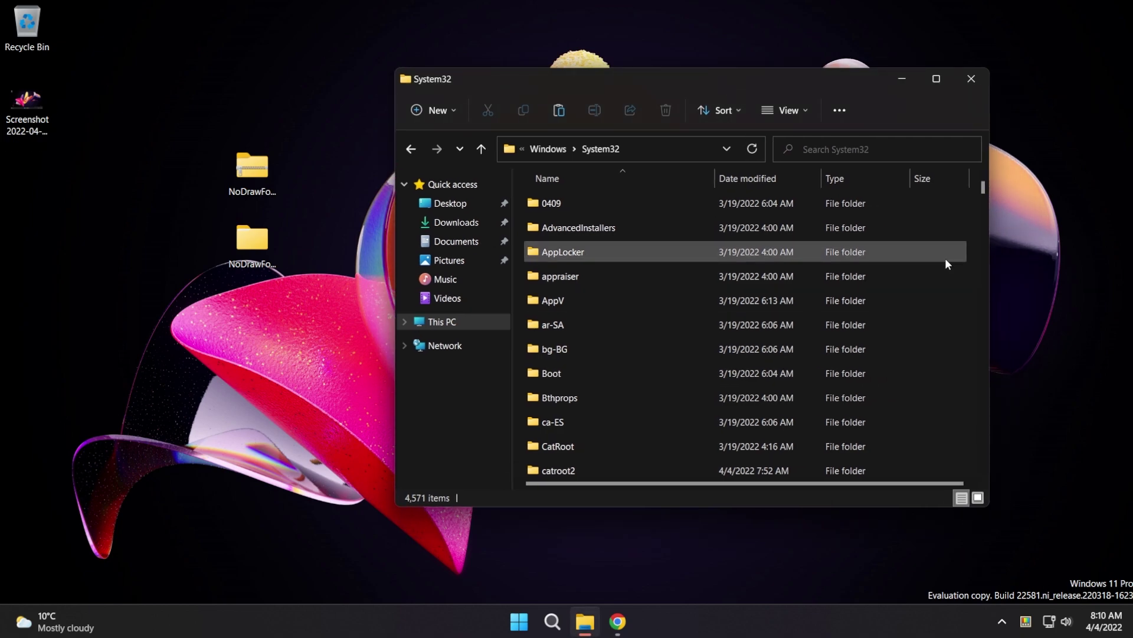
key(ctrl+v)
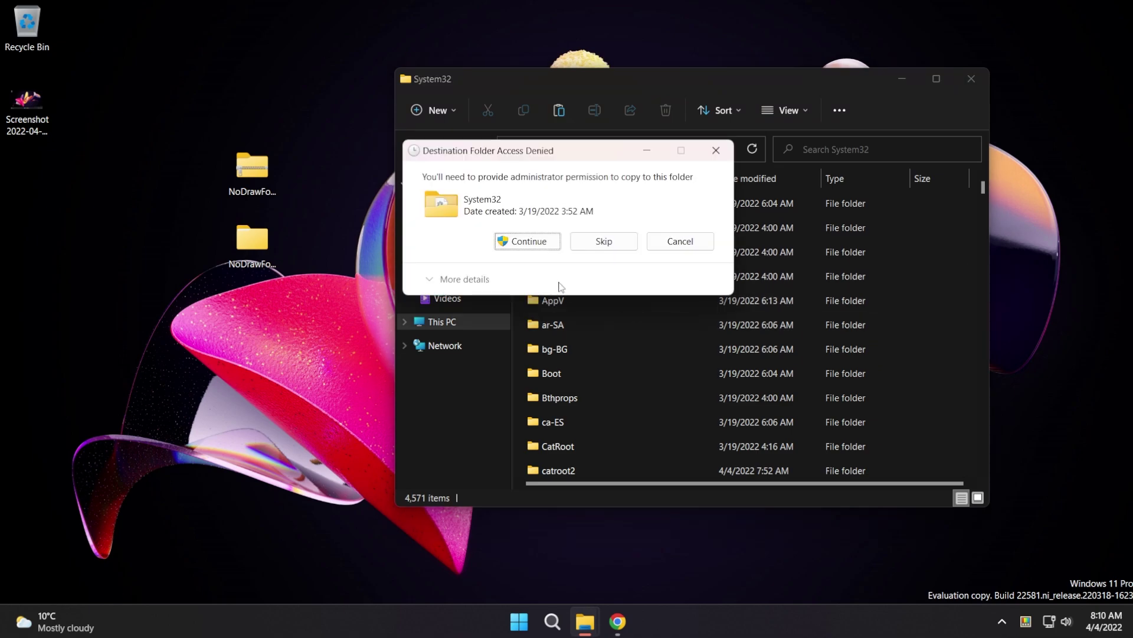
click(529, 240)
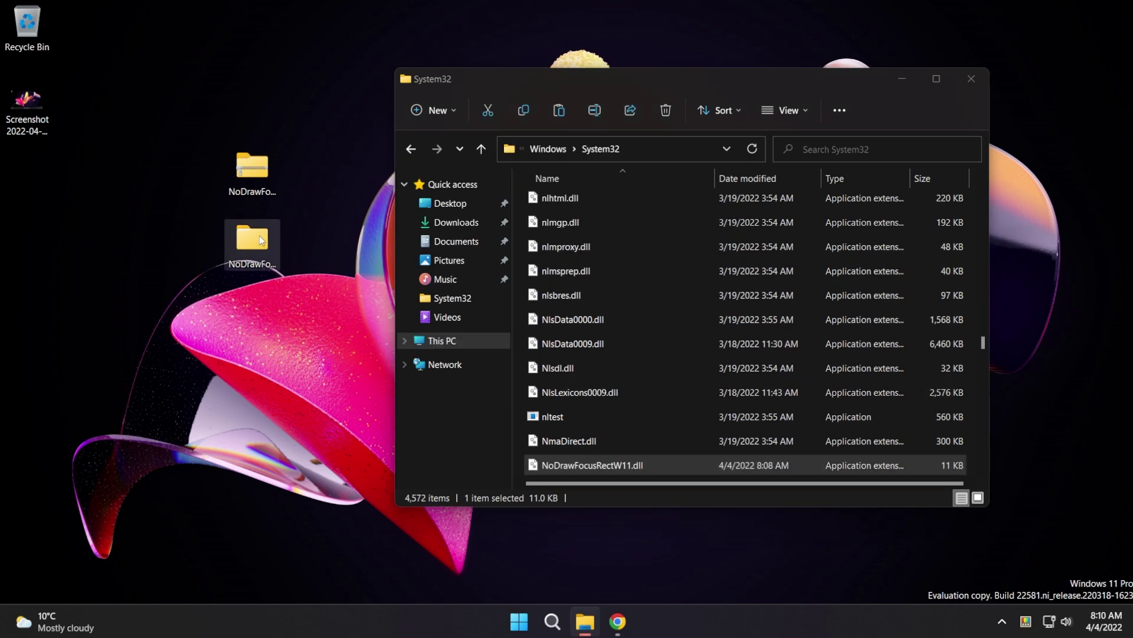
Step: Run install-x64.reg from the project folder, confirming the unverified file
right_click(317, 247)
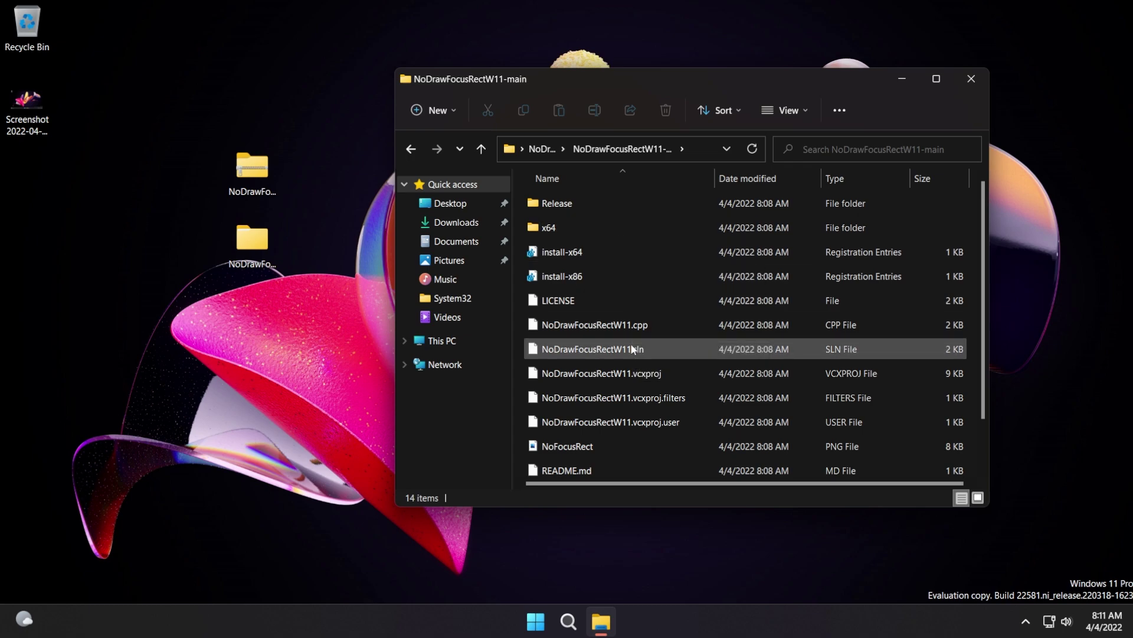
click(549, 256)
mouse_move(558, 254)
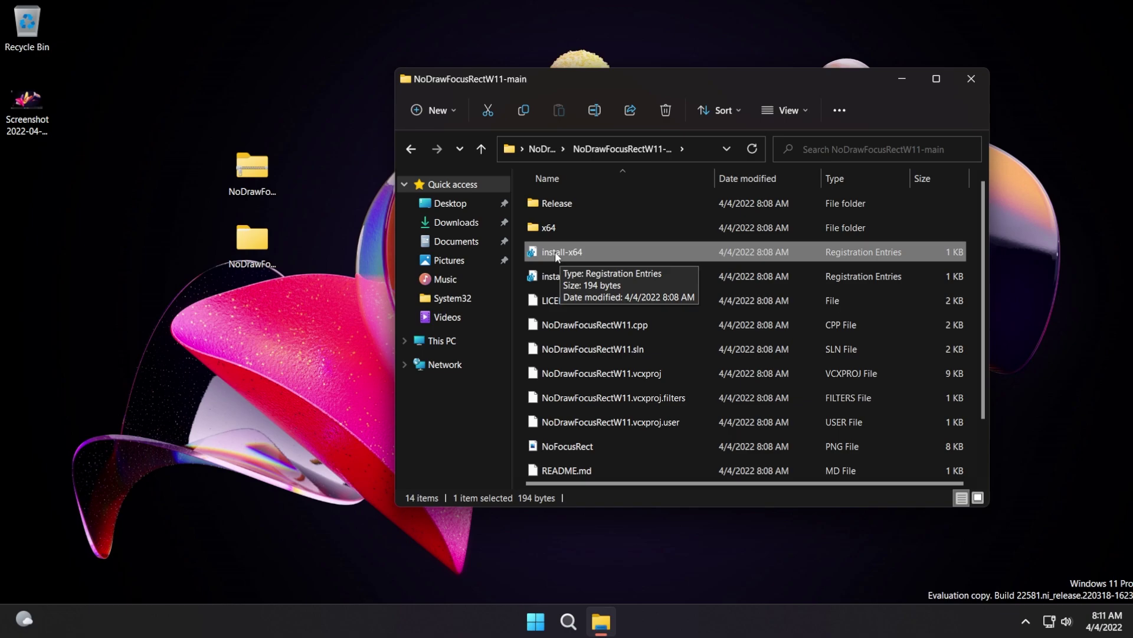
double_click(577, 255)
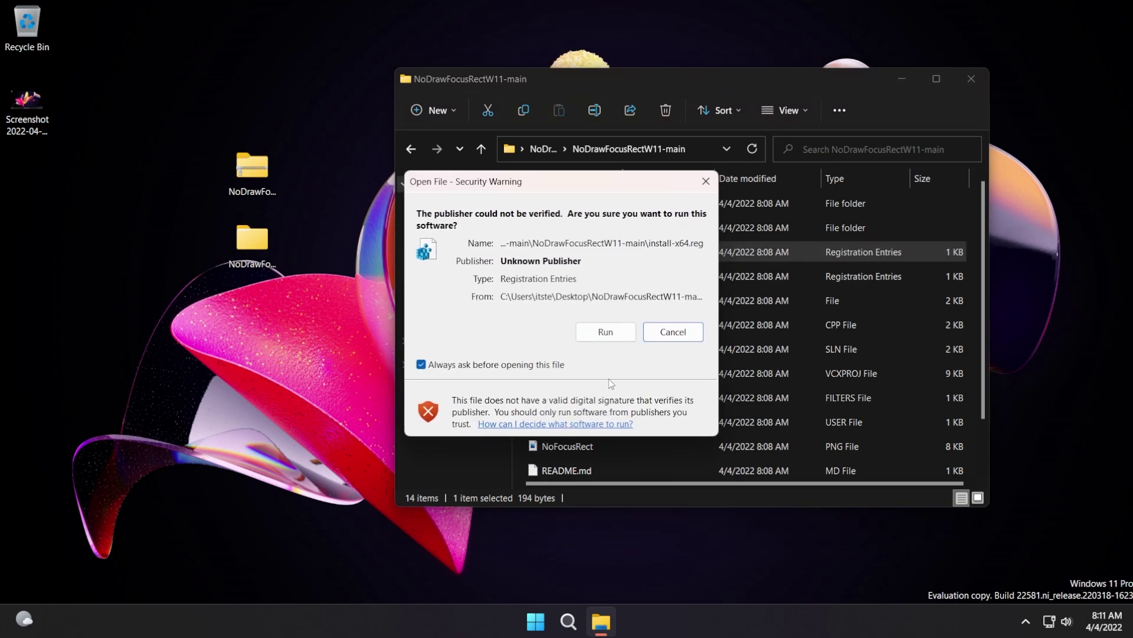
click(606, 331)
Step: Allow the admin prompt, confirm adding the keys and dismiss the success message
click(580, 431)
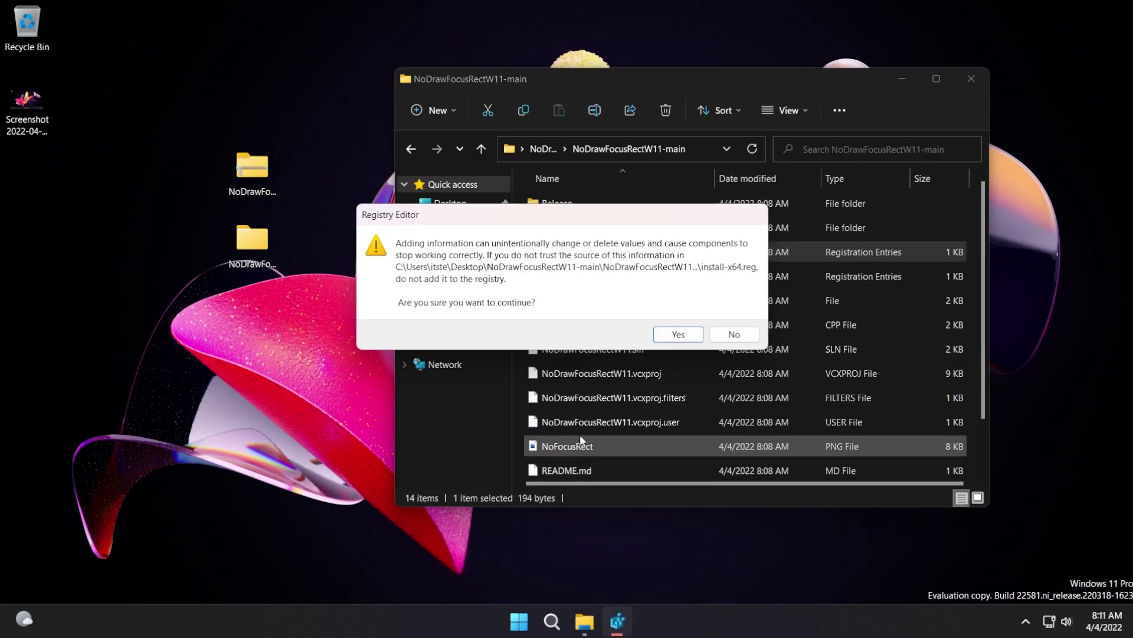
click(679, 334)
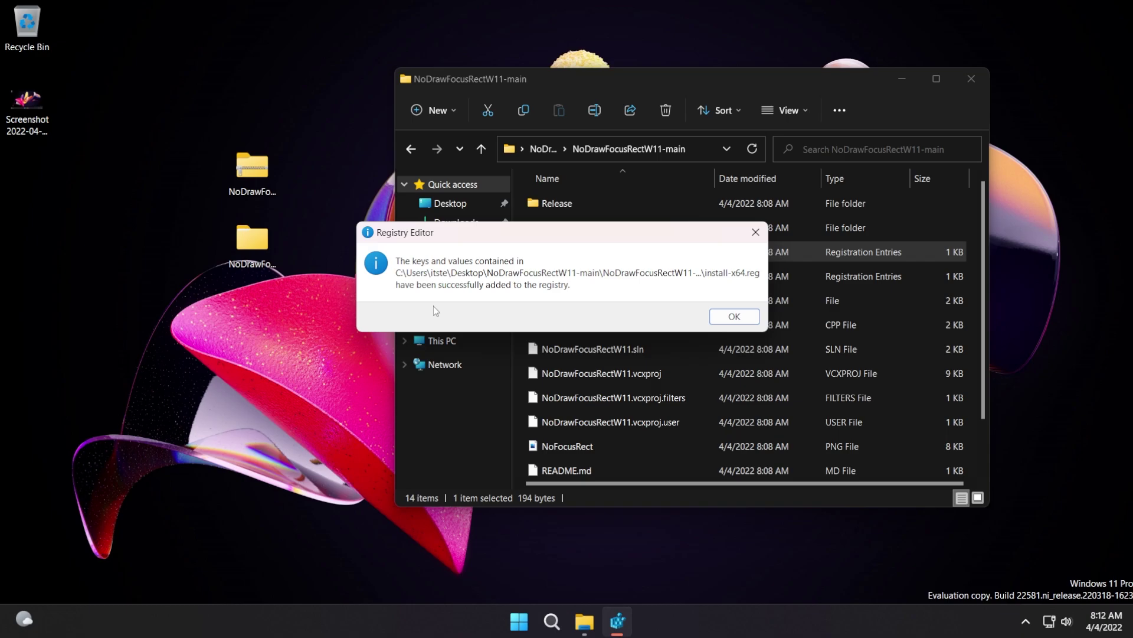
click(733, 318)
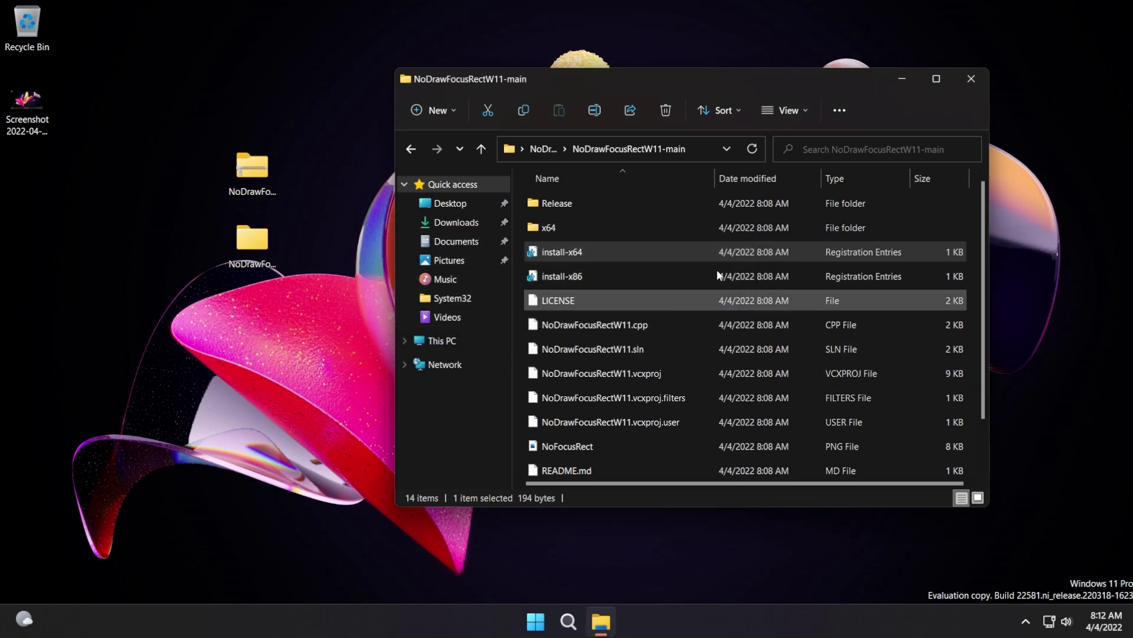
Step: Close the project folder window and restart the PC from the power menu
click(970, 79)
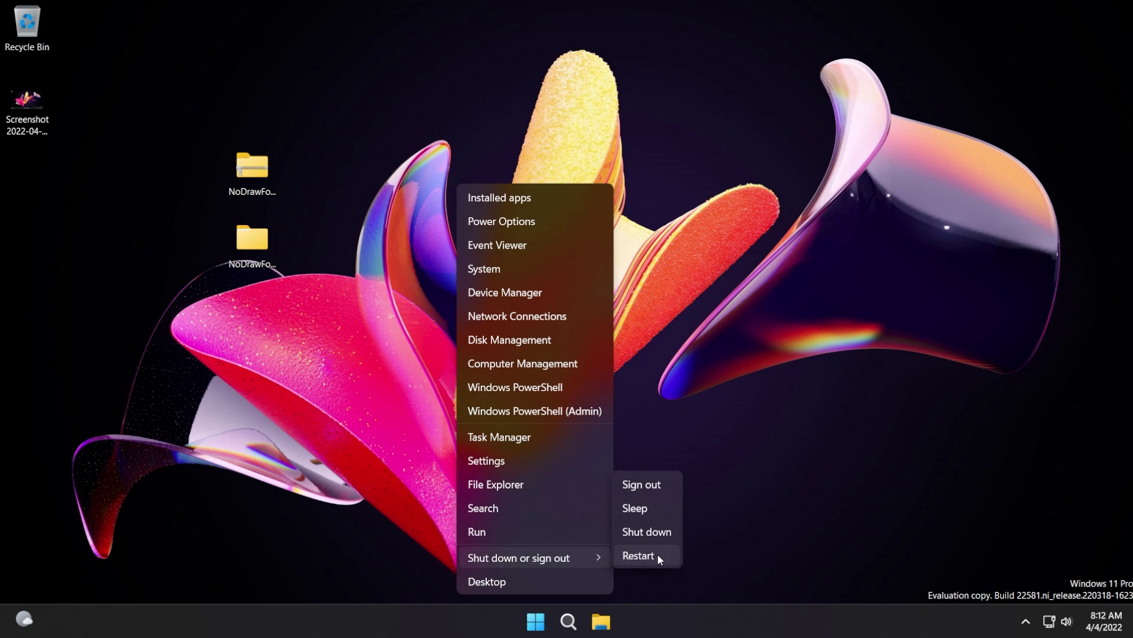
click(658, 554)
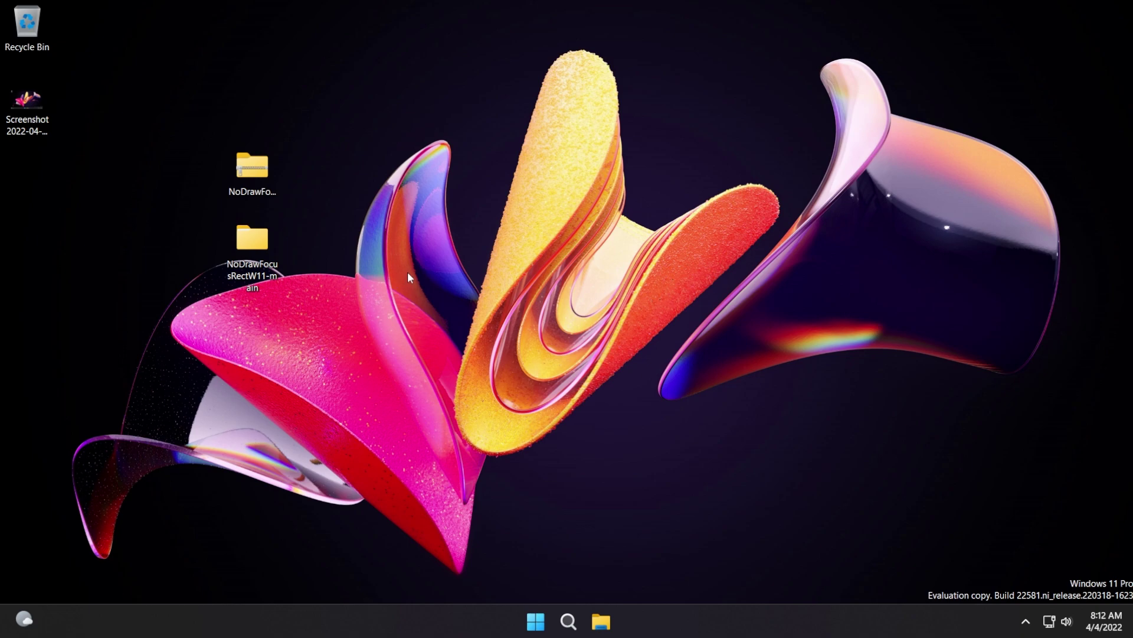
drag(315, 122, 137, 361)
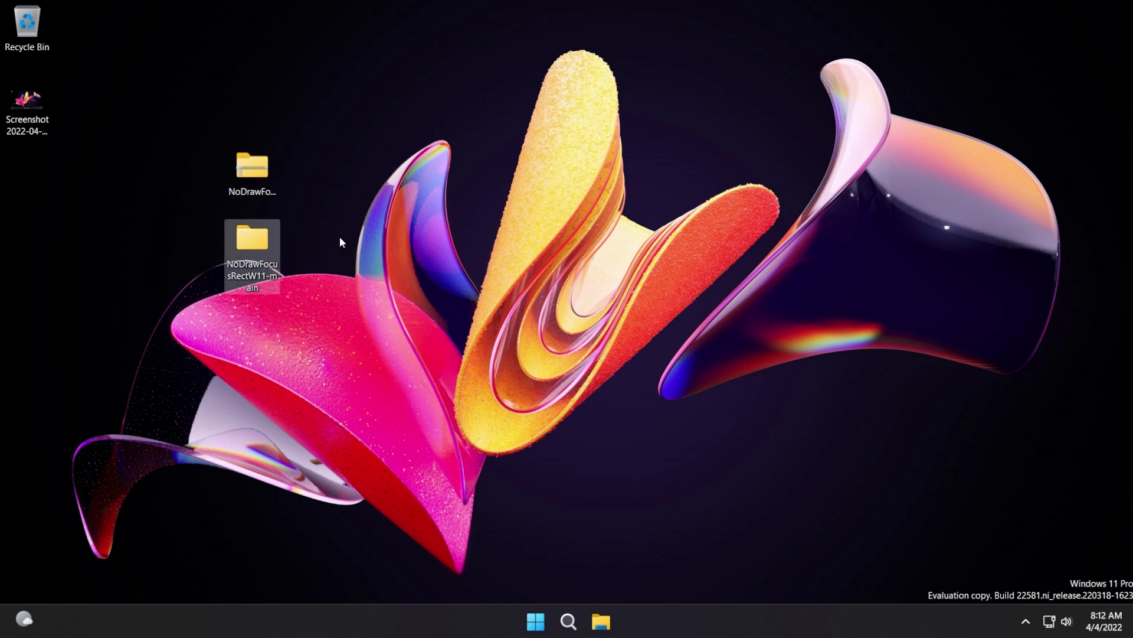
click(24, 104)
right_click(139, 168)
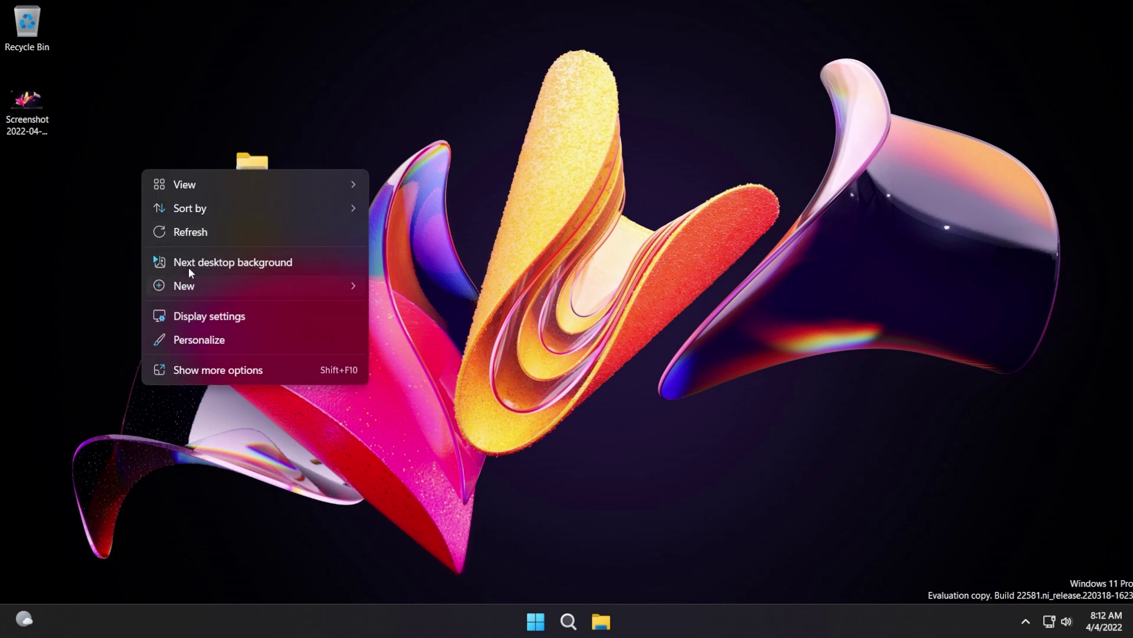
click(128, 323)
drag(310, 128, 168, 284)
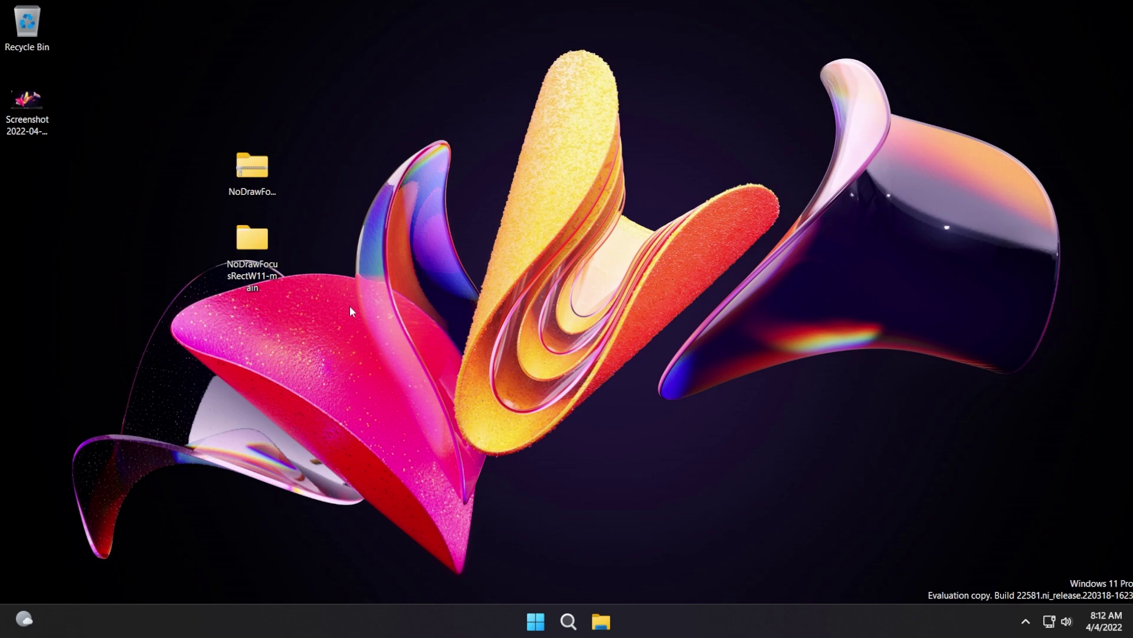
click(167, 284)
click(39, 103)
click(175, 272)
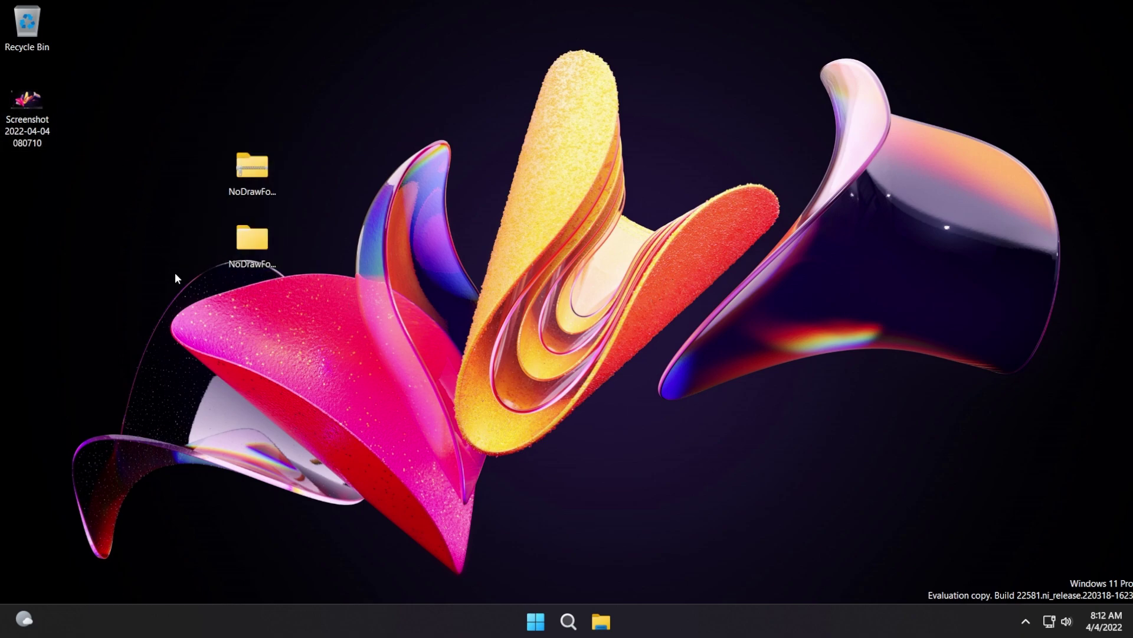